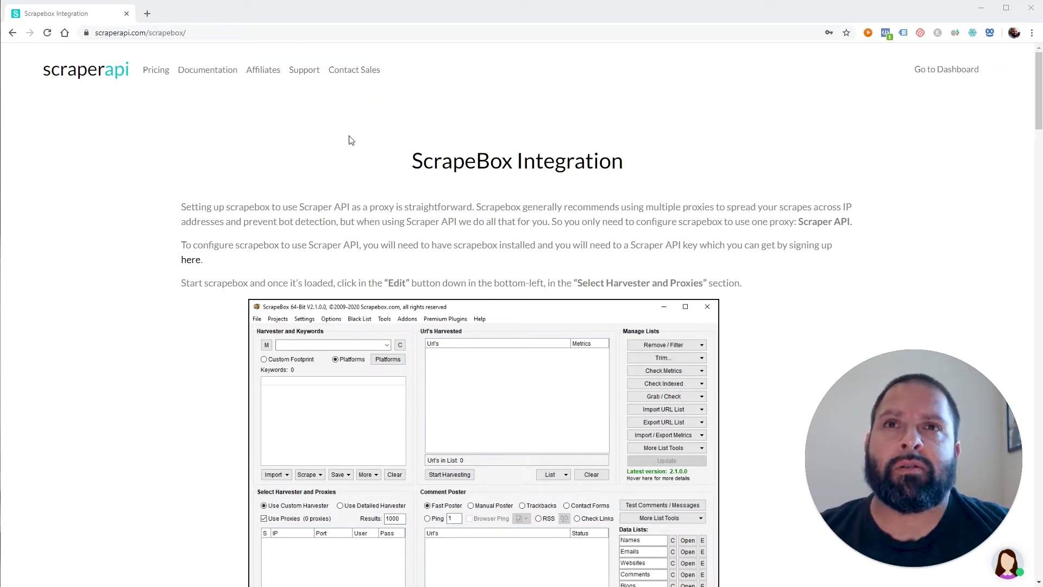
Highlight part of the ScrapeBox Integration page heading on the Scraper API site, then deselect it.
drag(419, 156, 521, 163)
click(430, 163)
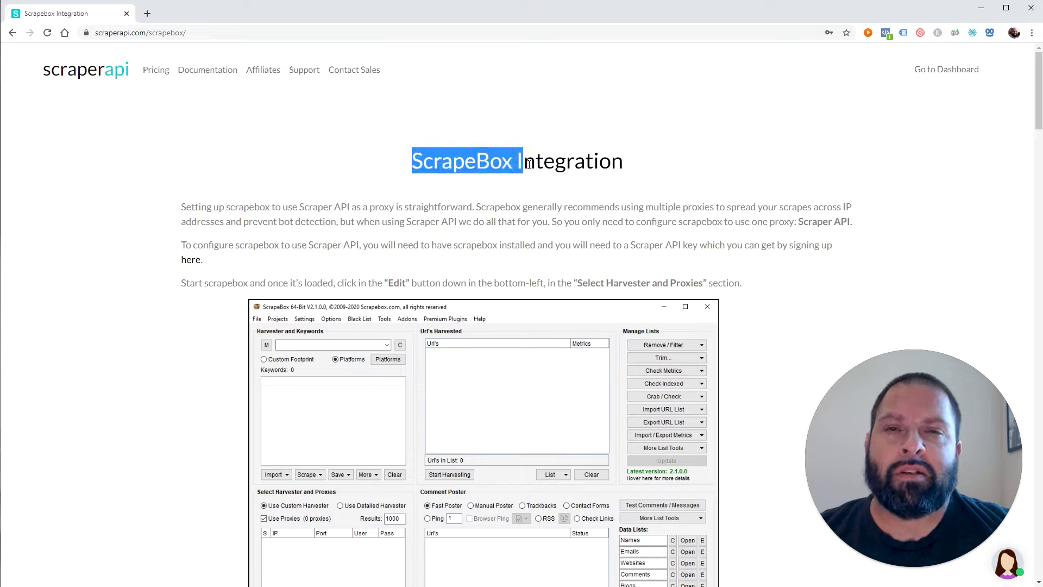
click(528, 164)
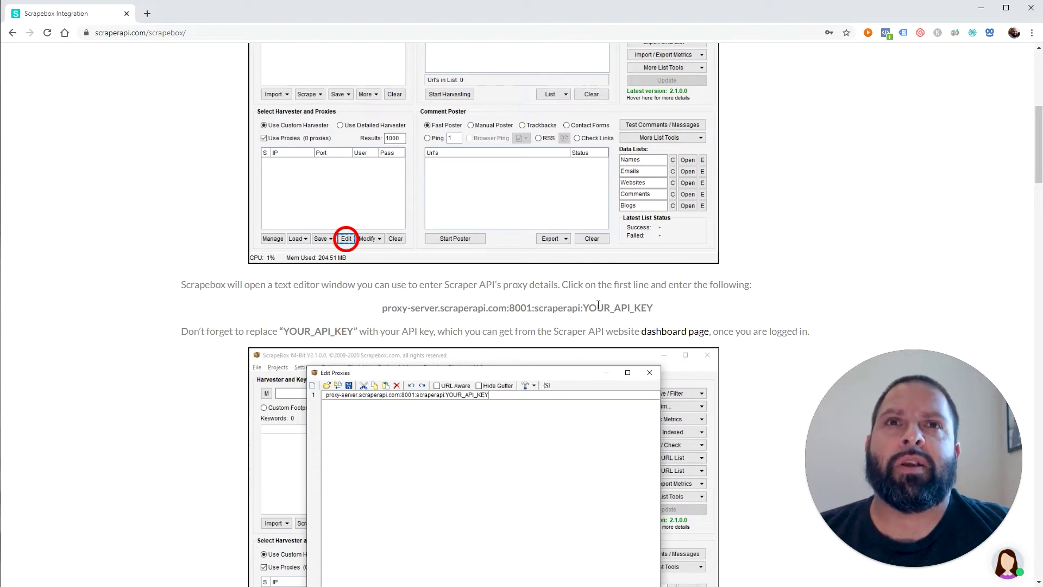
Highlight the proxy-server.scraperapi.com:8001 line, review the save step, then switch to ScrapeBox.
drag(380, 309, 653, 322)
click(653, 322)
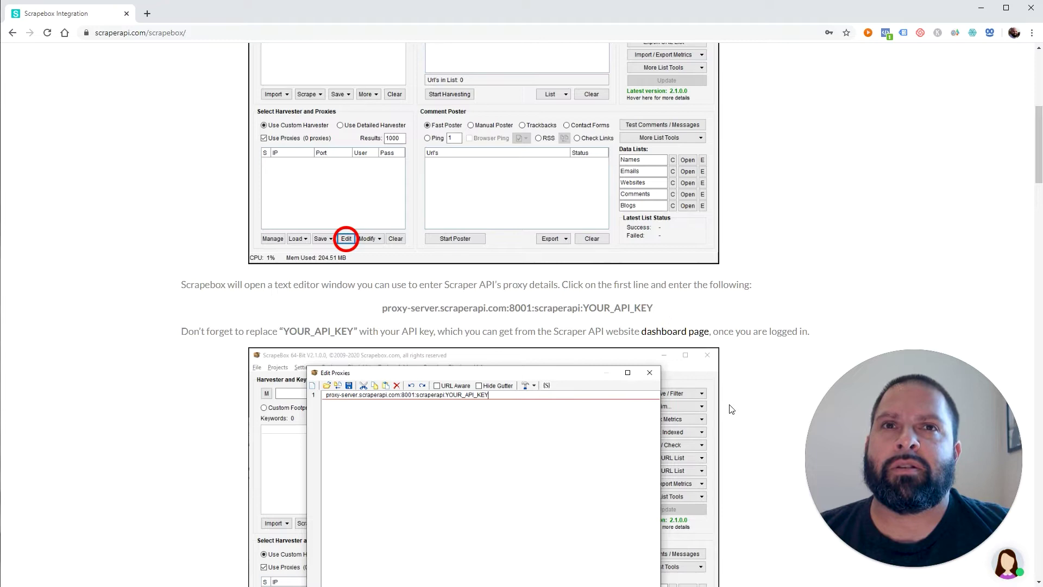
scroll(731, 408, down, 10)
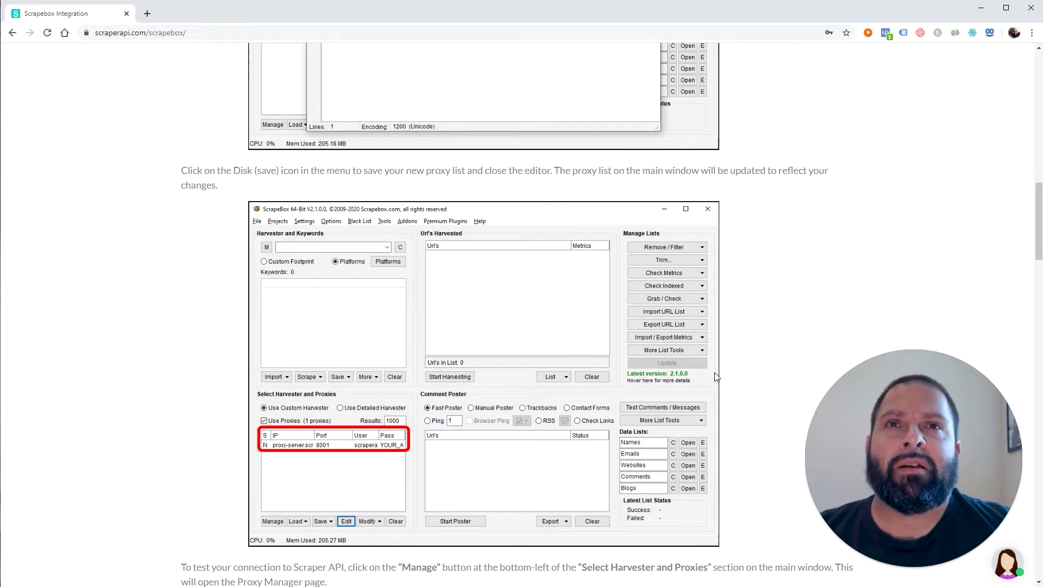
scroll(715, 375, up, 20)
key(alt+Tab)
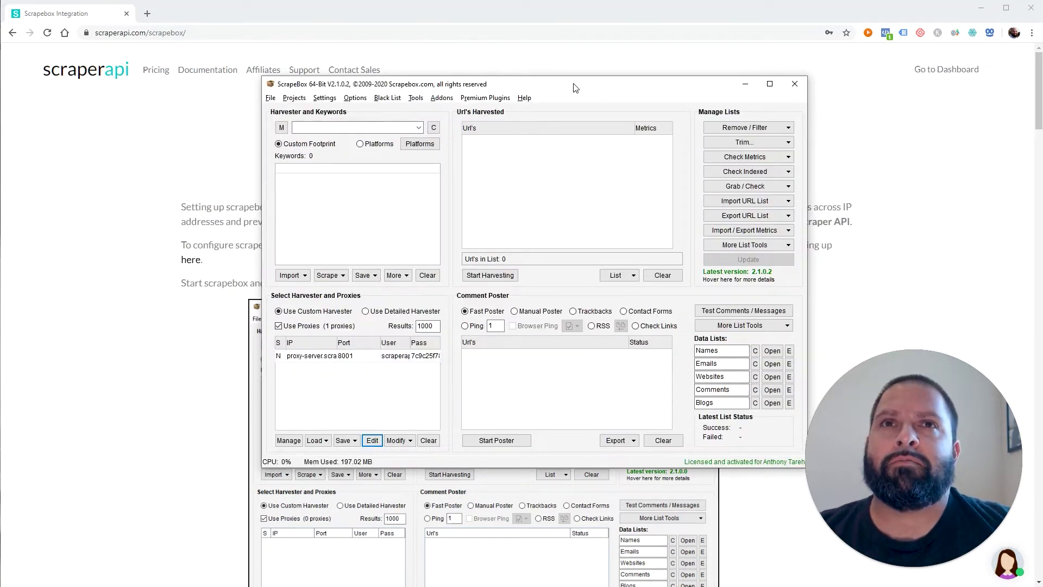
Place ScrapeBox beside the Notepad notes and paste site:instagram.com as the custom footprint.
drag(583, 86, 396, 118)
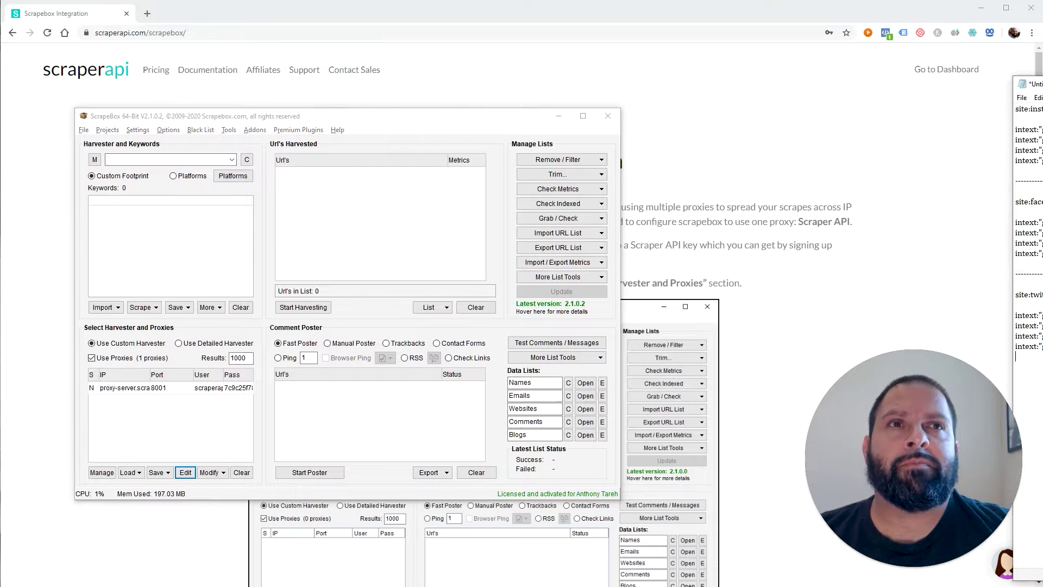
drag(1042, 33, 814, 66)
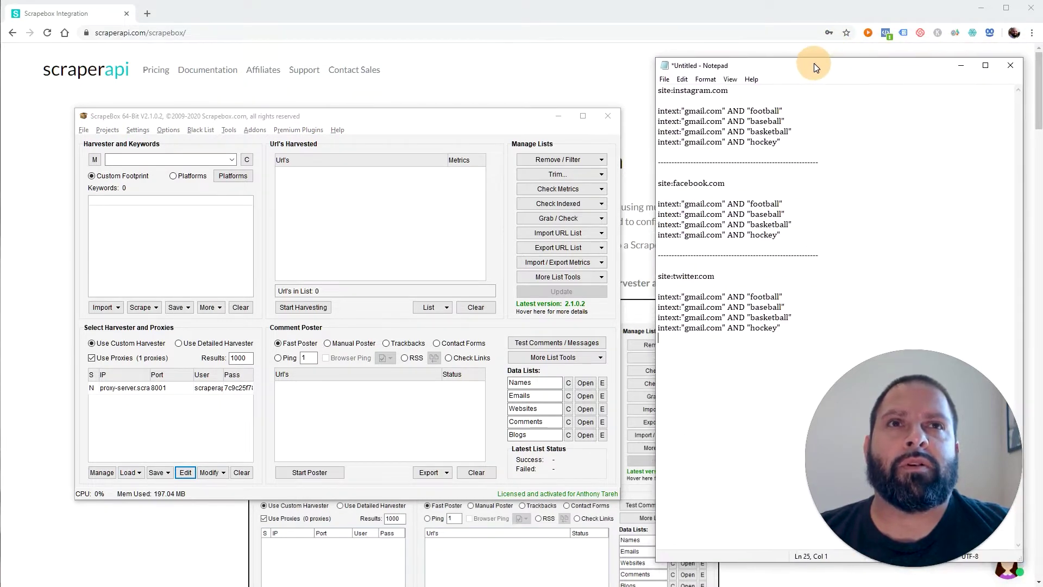
drag(748, 91, 615, 88)
key(ctrl+c)
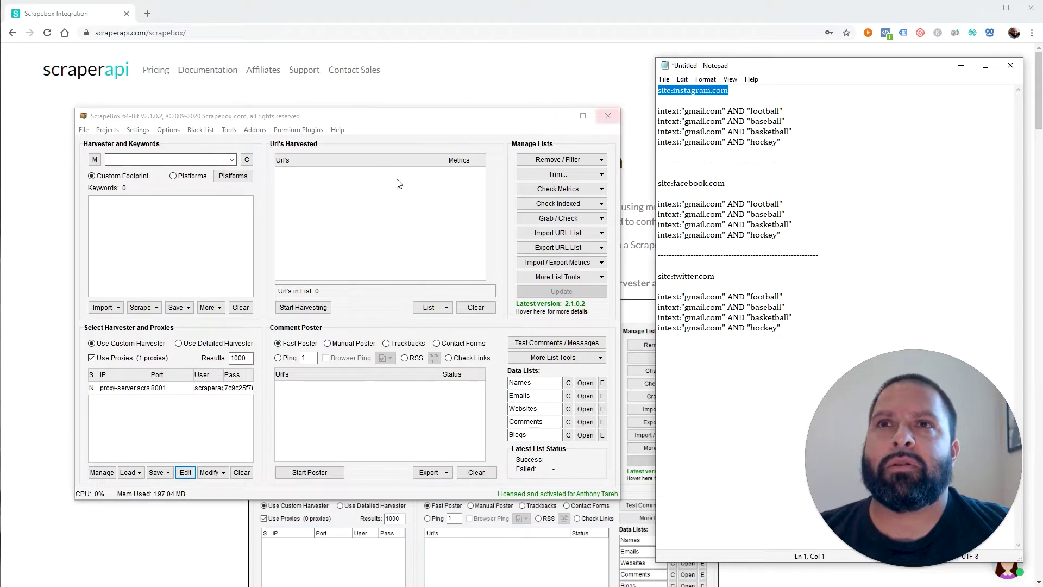
click(149, 164)
key(ctrl+v)
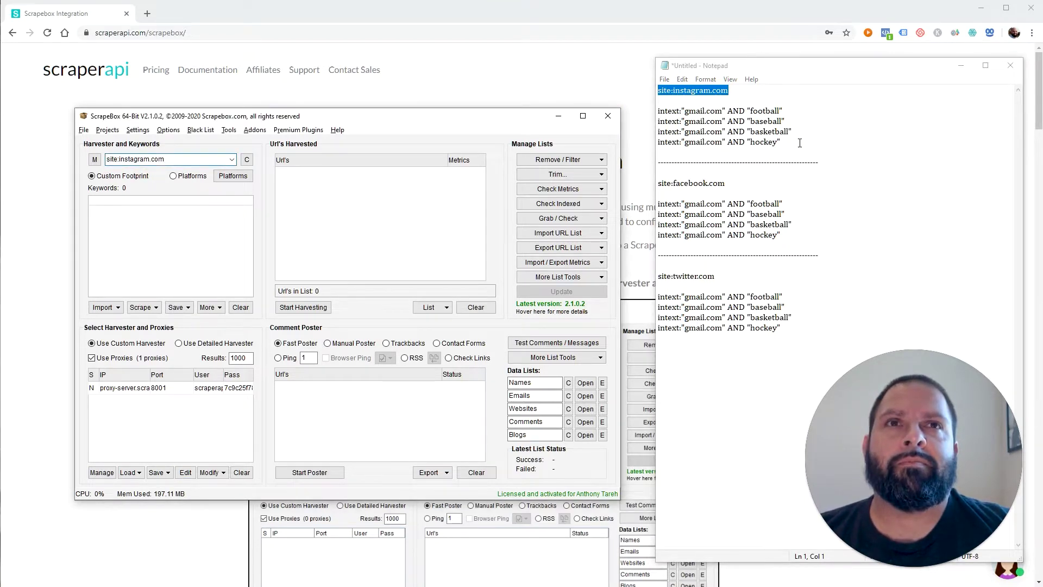
Load the four intext:"gmail.com" keywords for football, baseball, basketball and hockey.
drag(799, 142, 645, 110)
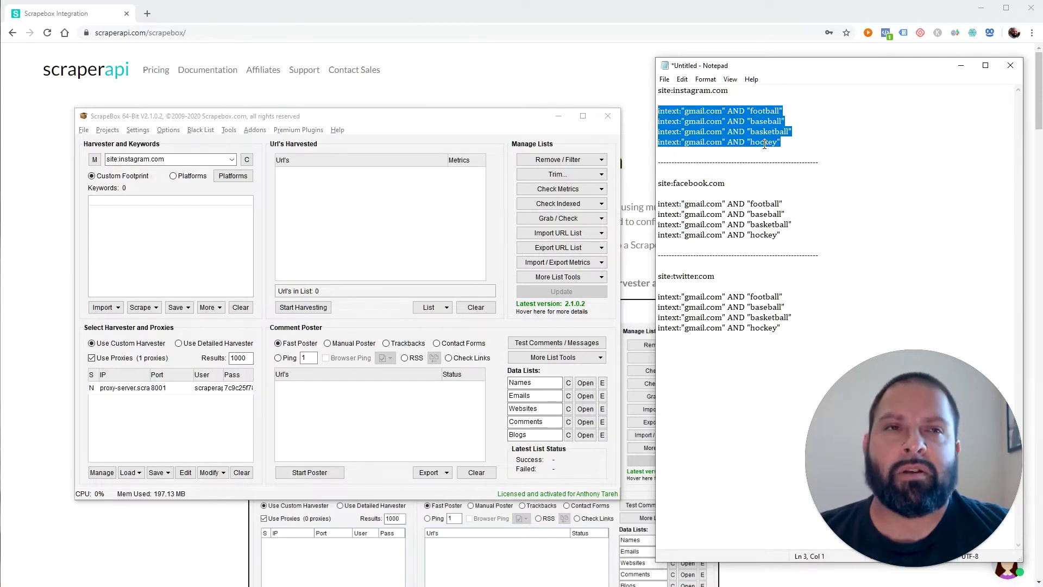
key(ctrl+c)
click(195, 246)
key(ctrl+v)
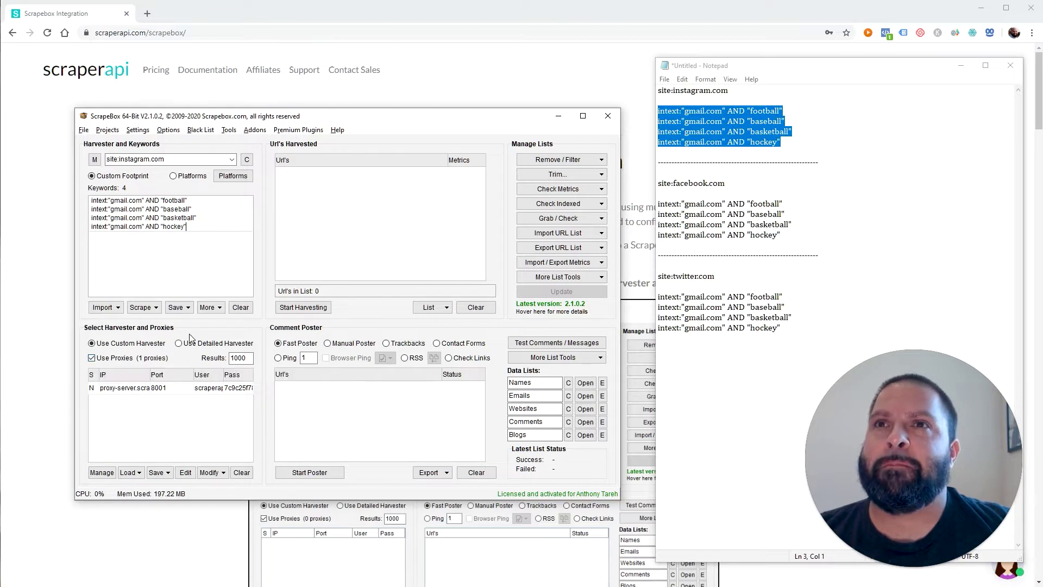
click(139, 132)
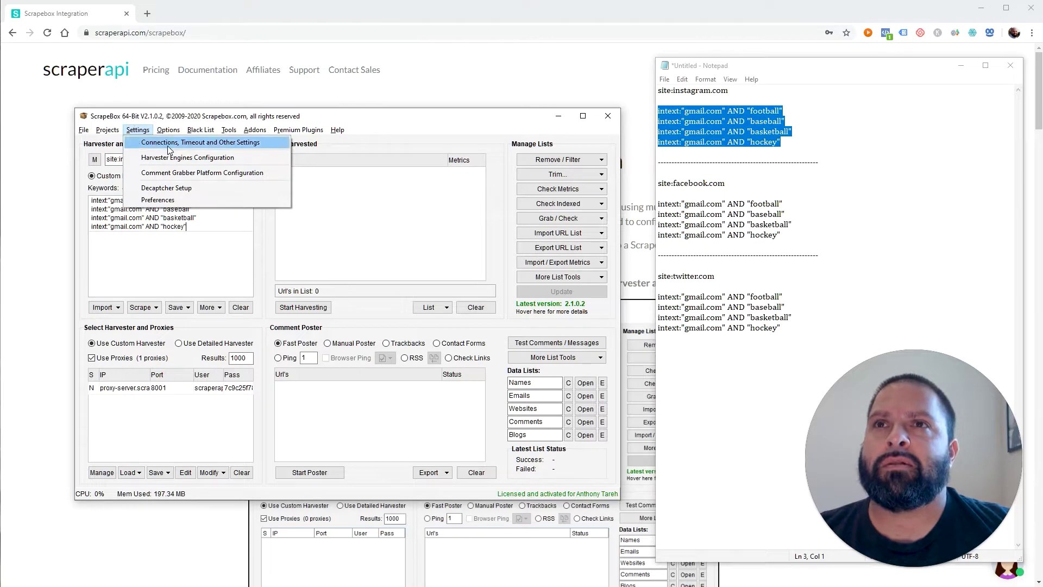
click(179, 160)
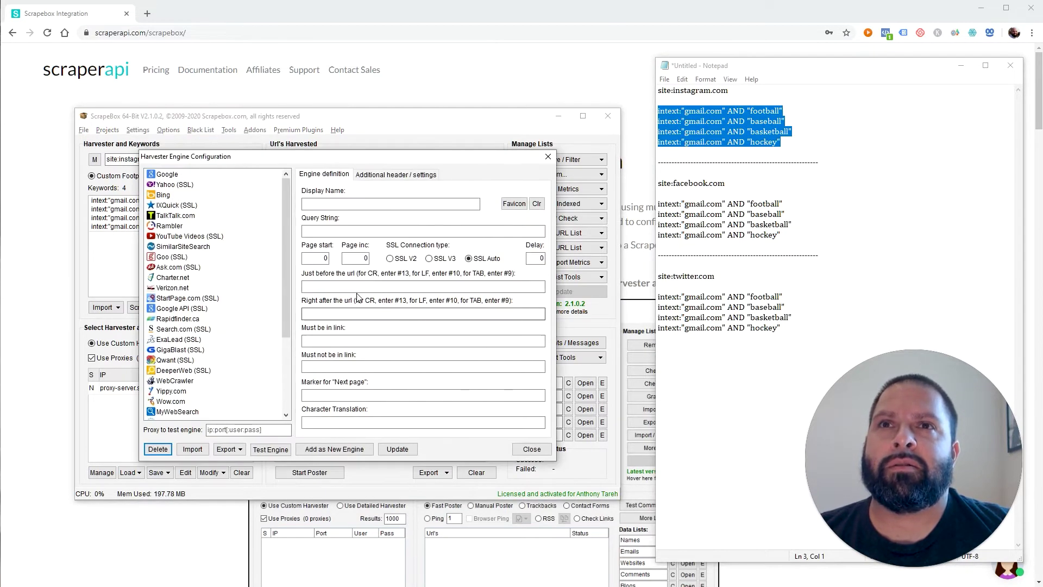
click(180, 174)
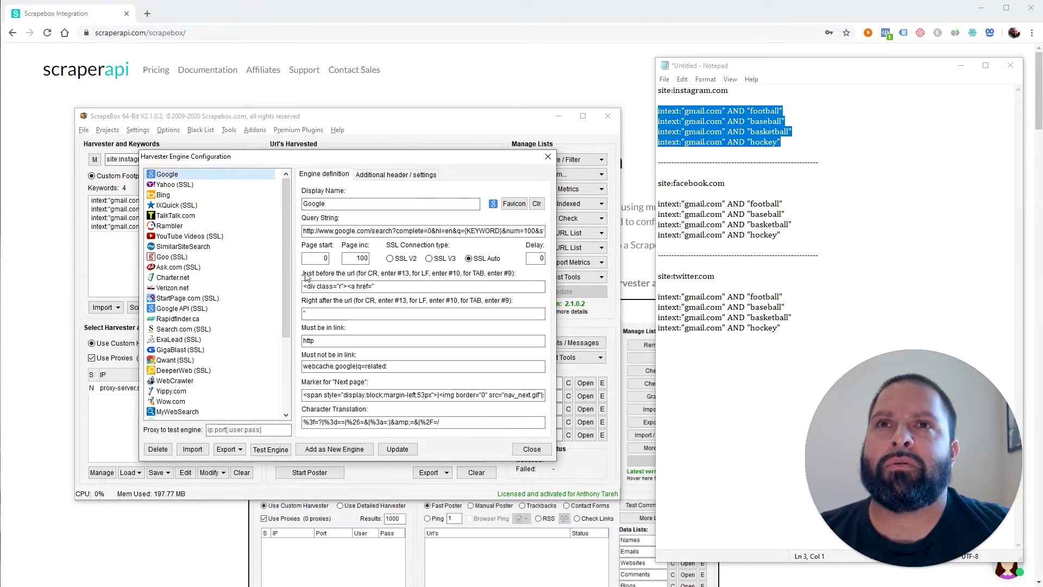
drag(538, 286, 304, 286)
key(Tab)
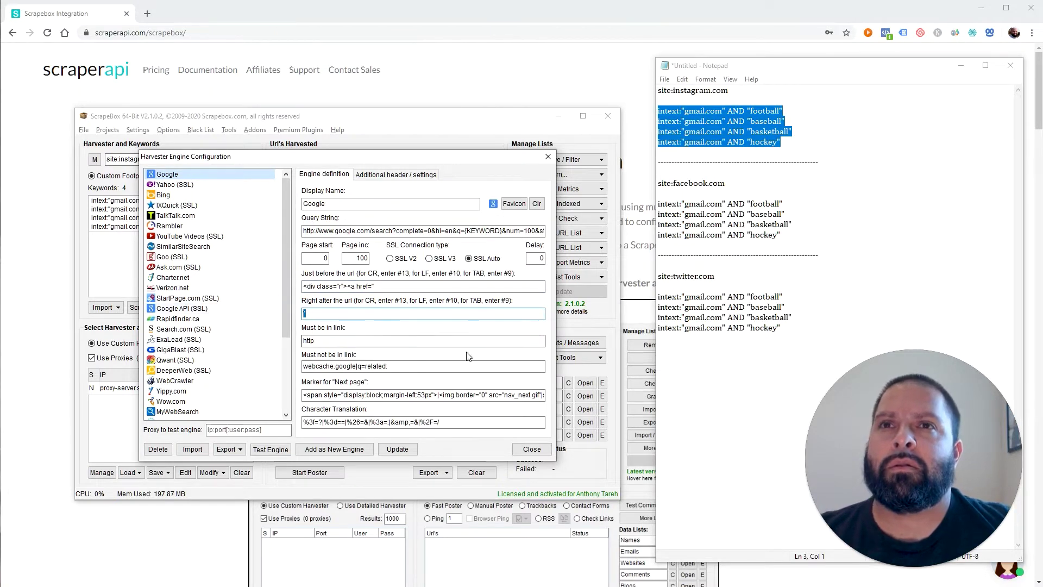
click(356, 286)
double_click(356, 286)
click(356, 286)
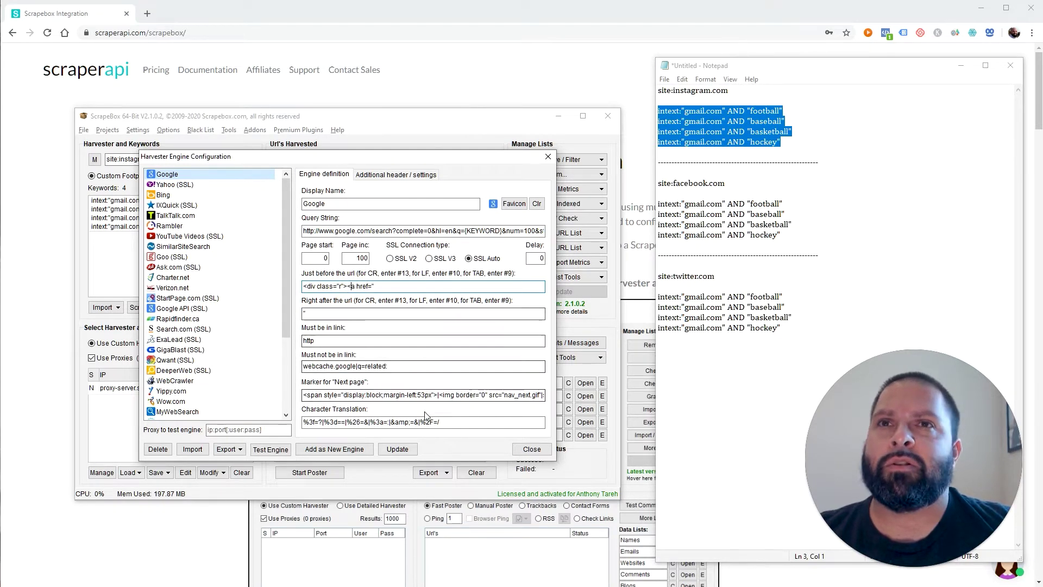
drag(375, 287, 299, 286)
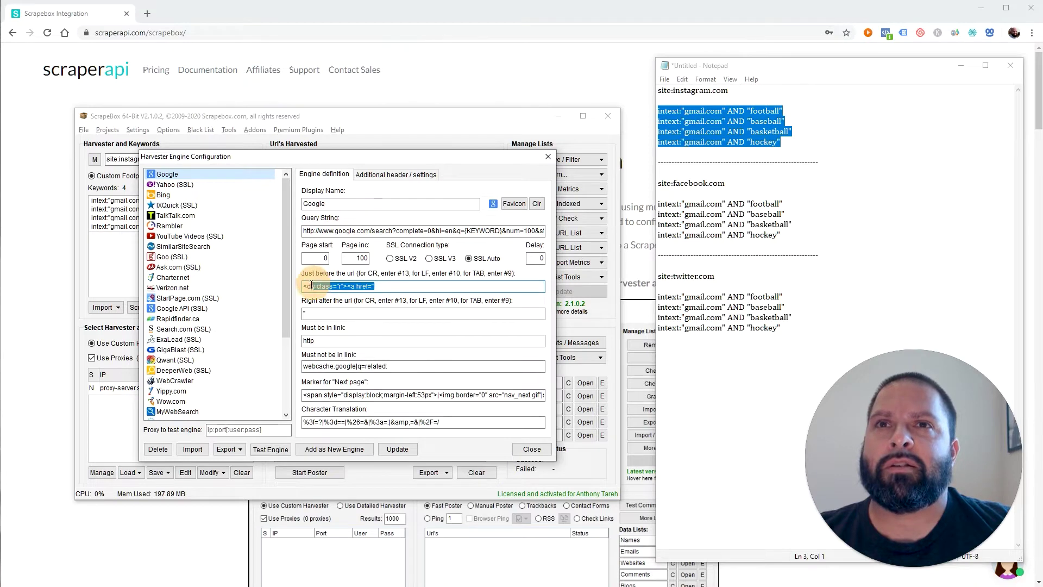
key(End)
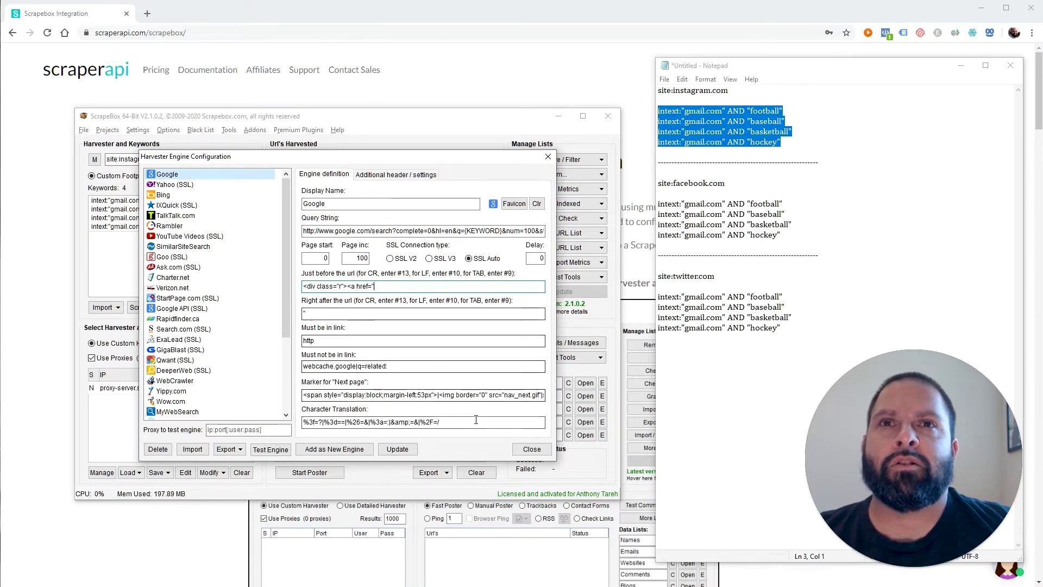
click(530, 451)
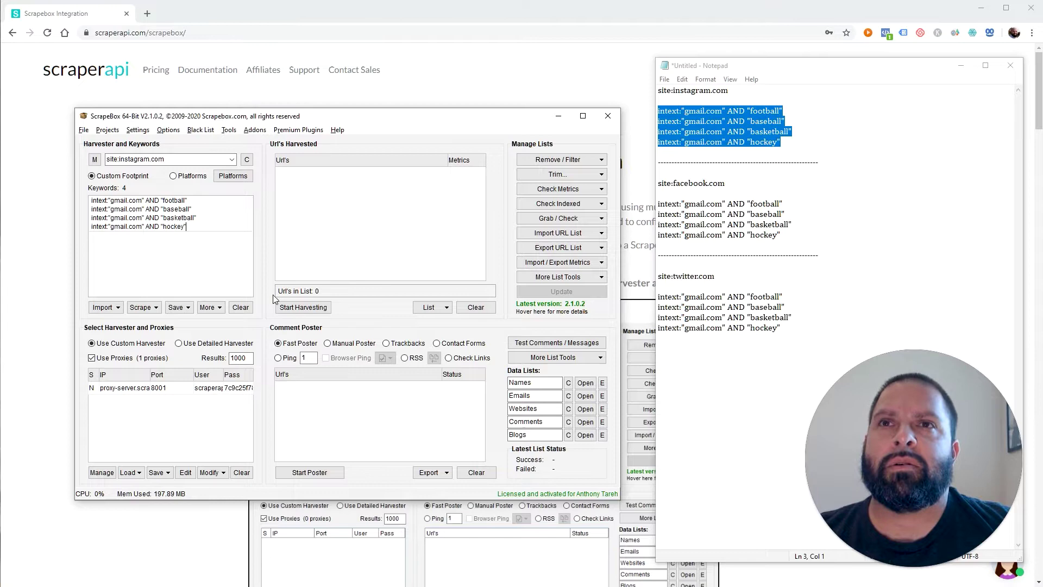
Harvest Google results for the four keywords, collecting 1053 Instagram URLs into the list.
click(296, 311)
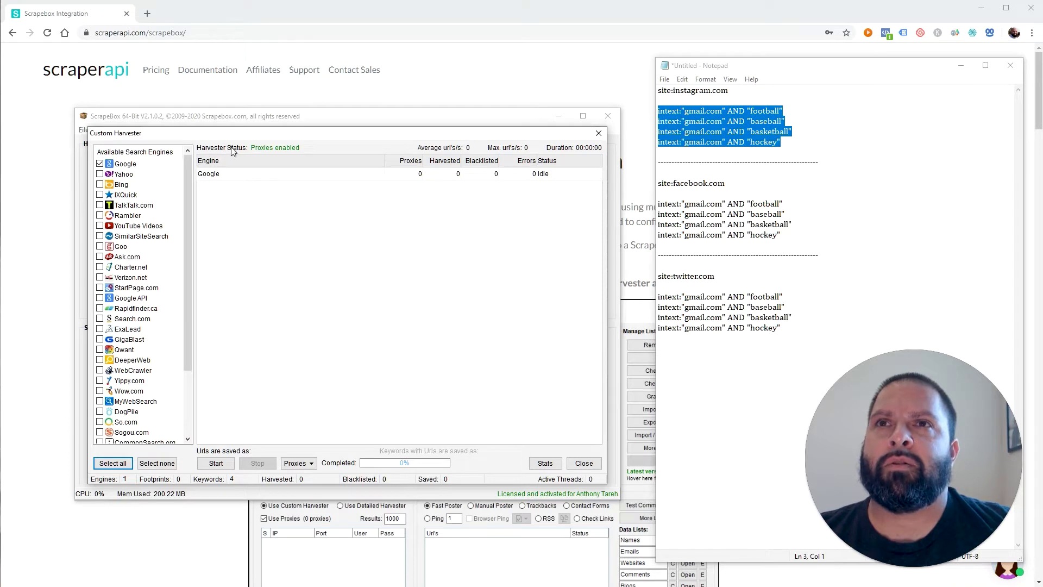
click(207, 466)
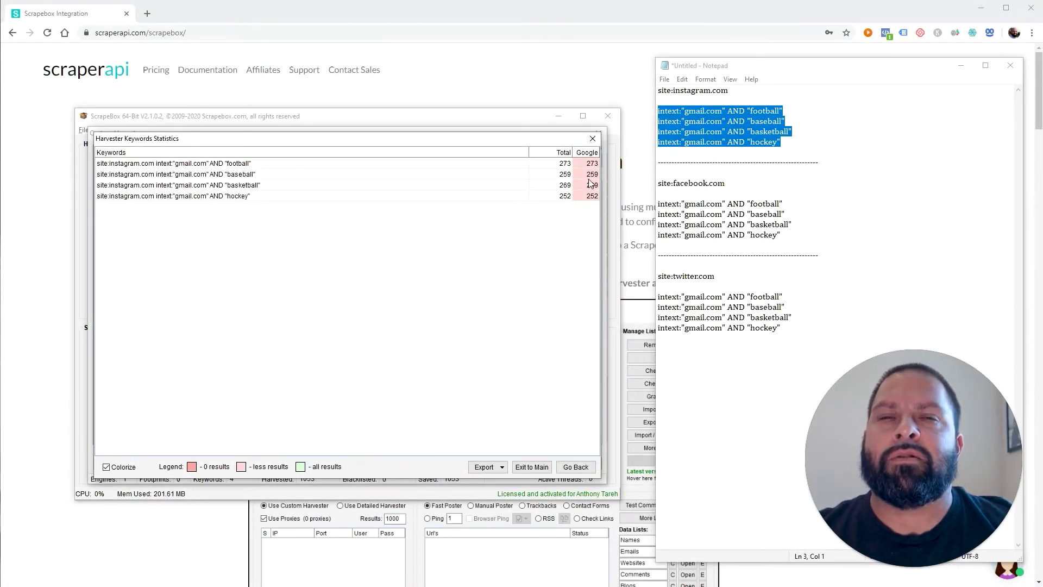
click(575, 470)
click(578, 471)
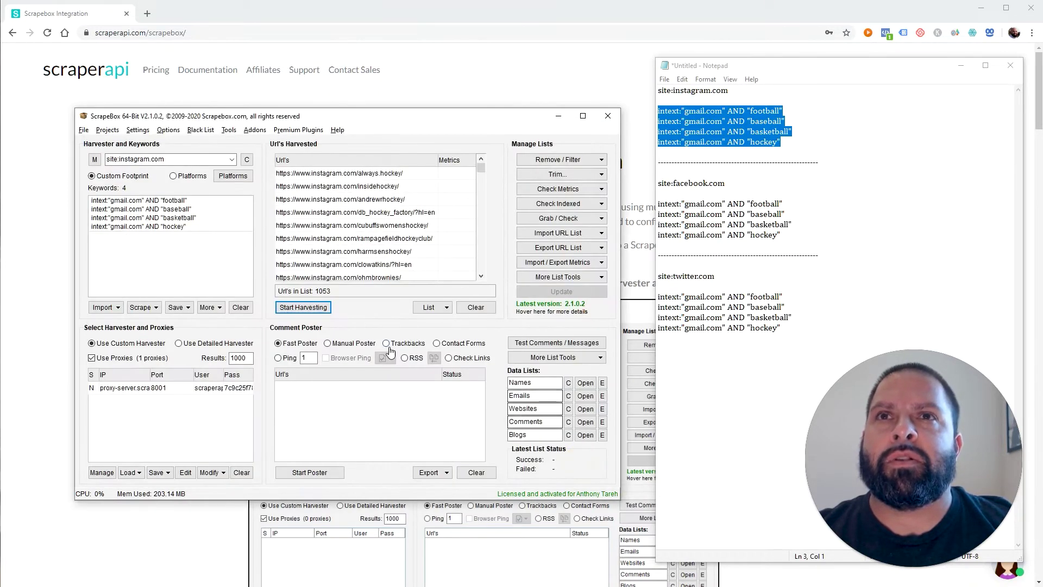
Remove duplicate domains to leave 1046 Instagram URLs, then show the Grab / Check options.
click(587, 220)
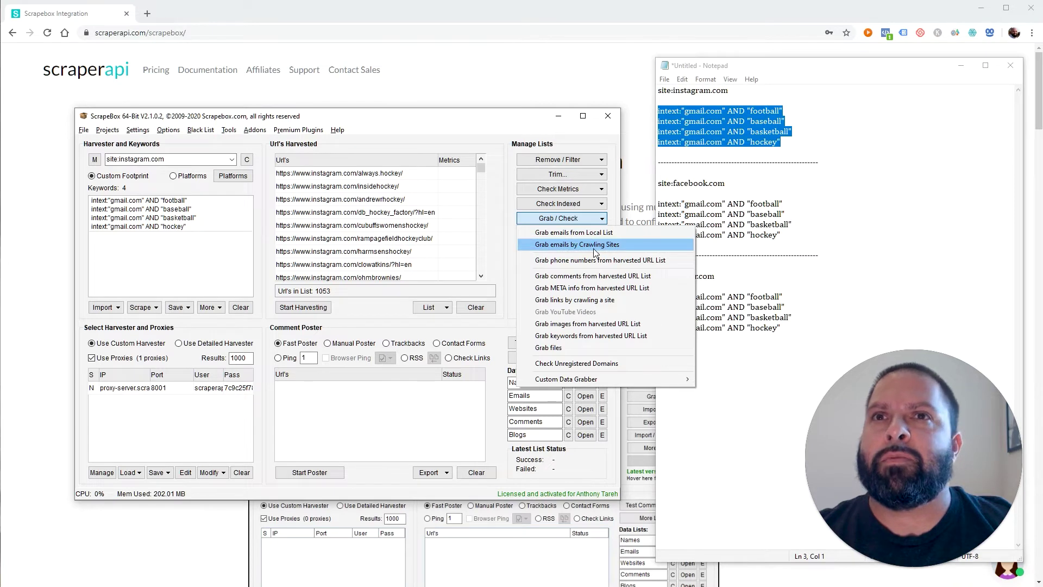
click(503, 217)
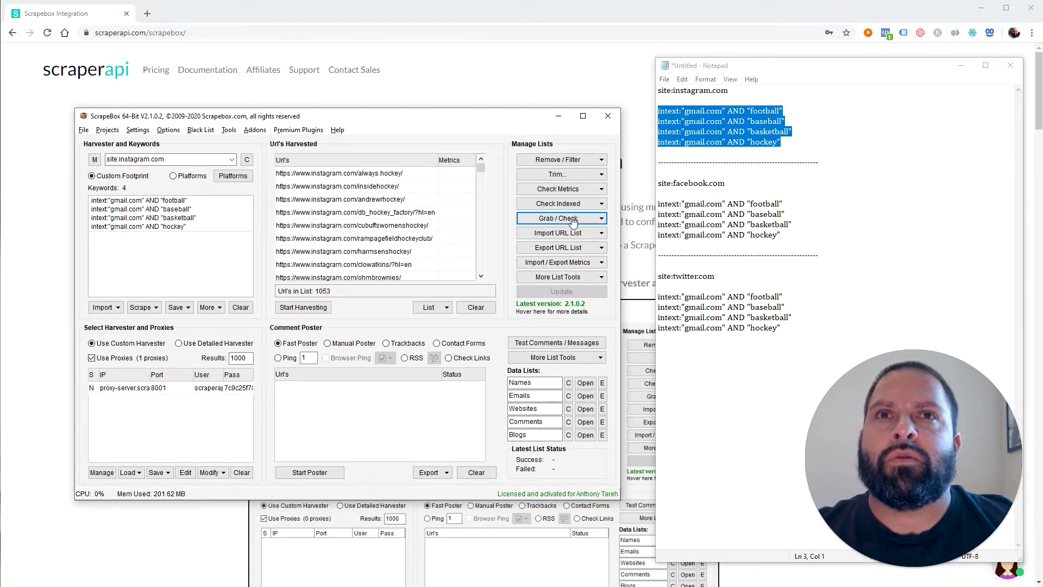
click(599, 160)
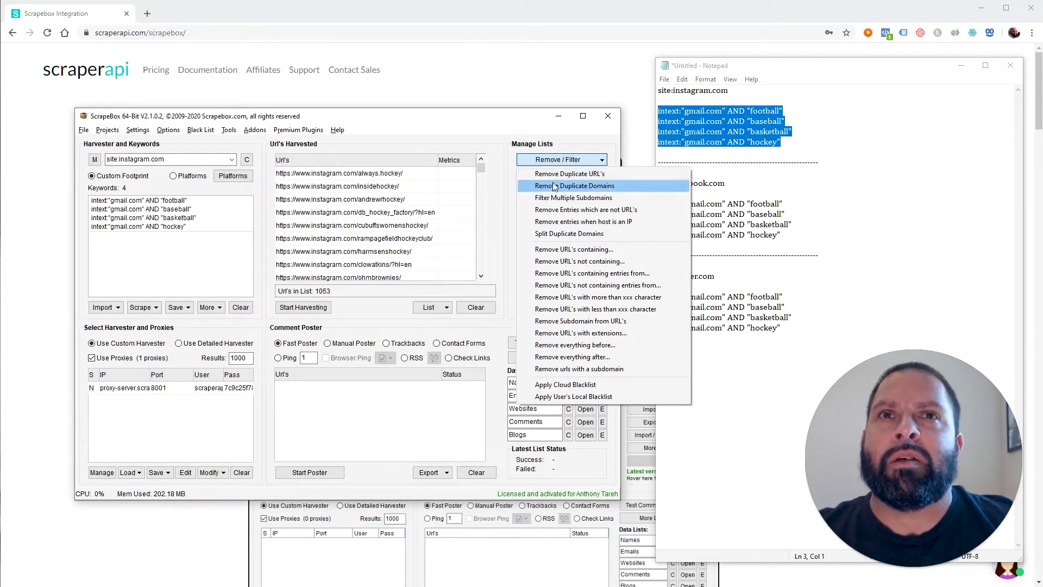
click(578, 174)
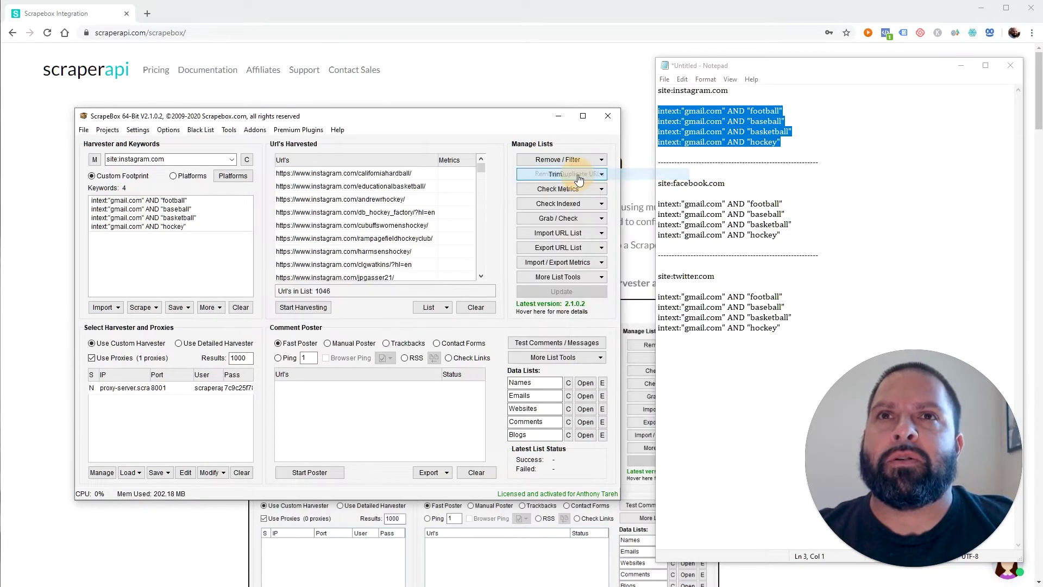
click(559, 219)
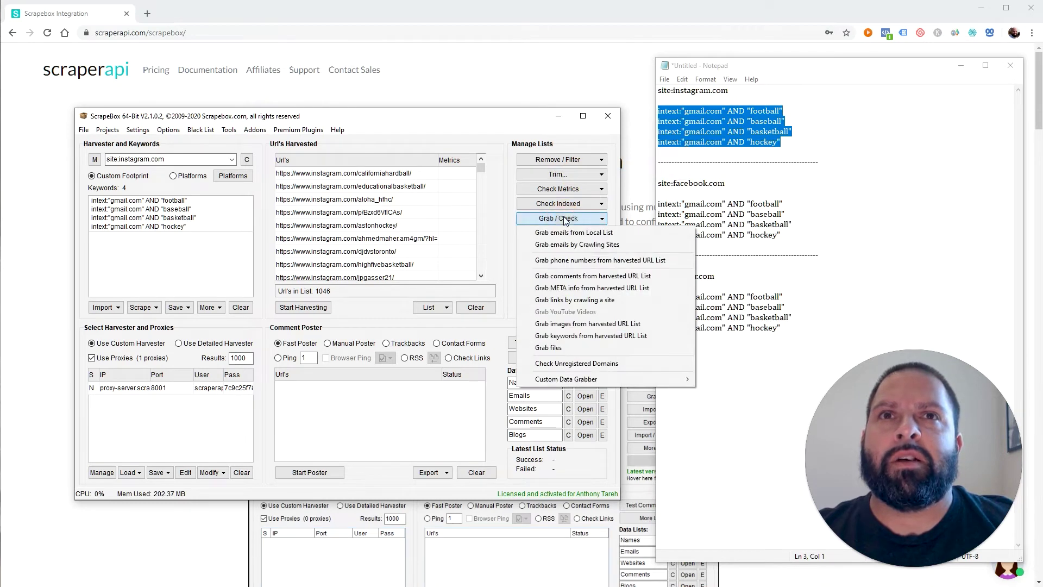
Crawl the 1046 harvested URLs at depth 1, saving 1074 emails to 06-18-2020_14-42-08.txt.
click(597, 245)
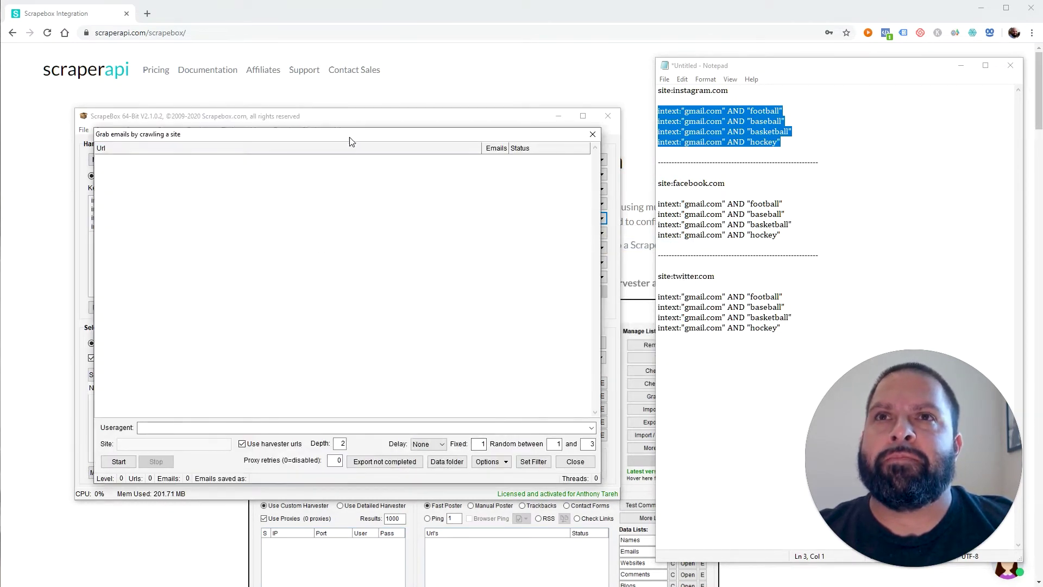
drag(345, 139, 358, 139)
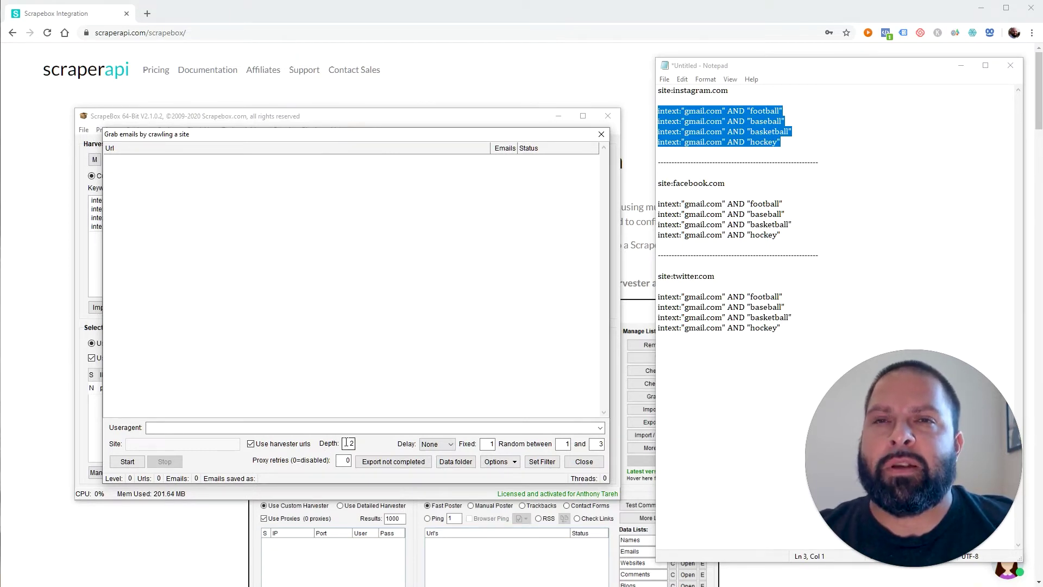
double_click(346, 443)
text(1)
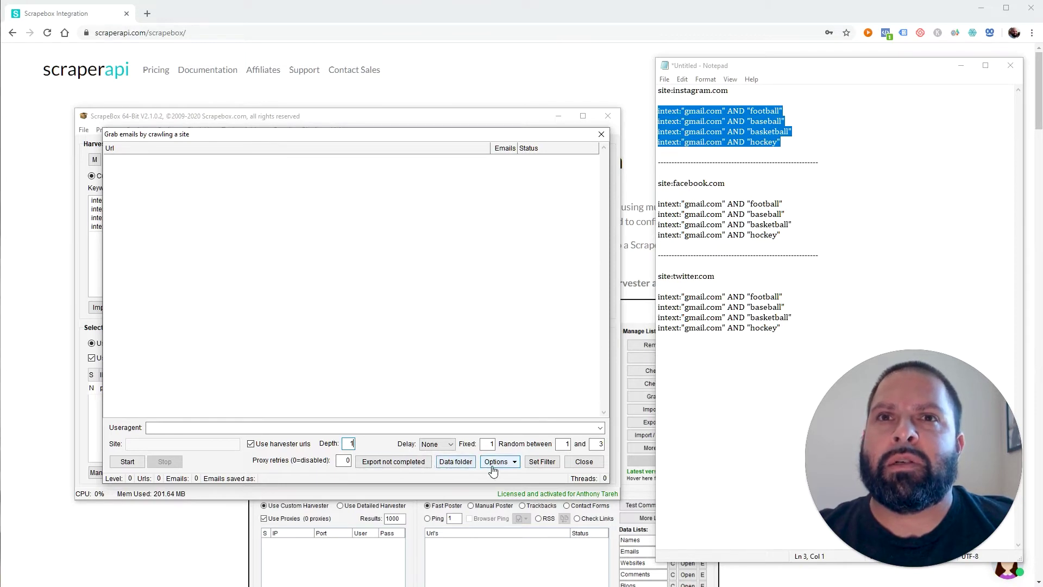
click(128, 463)
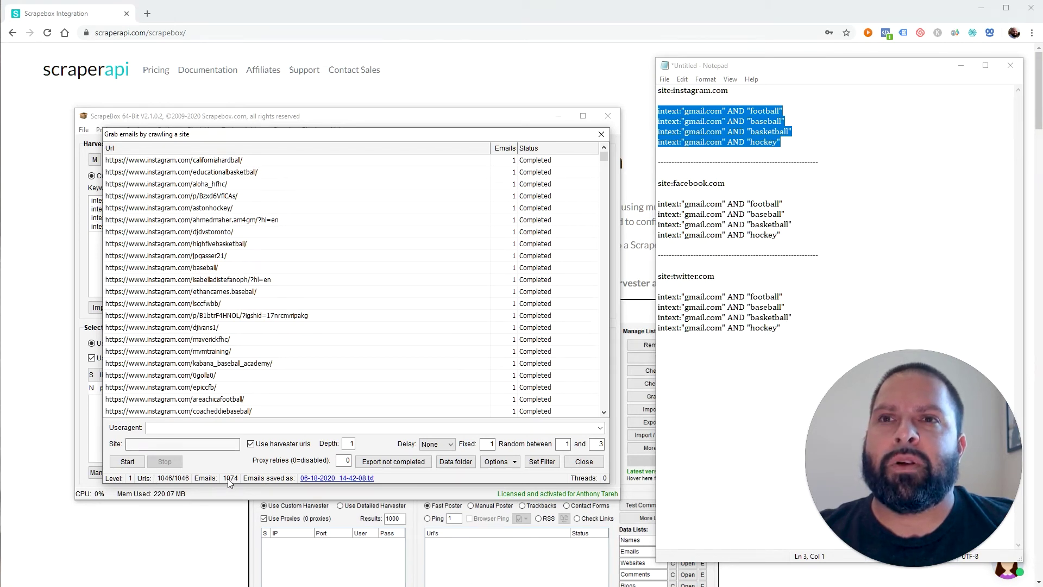
click(332, 478)
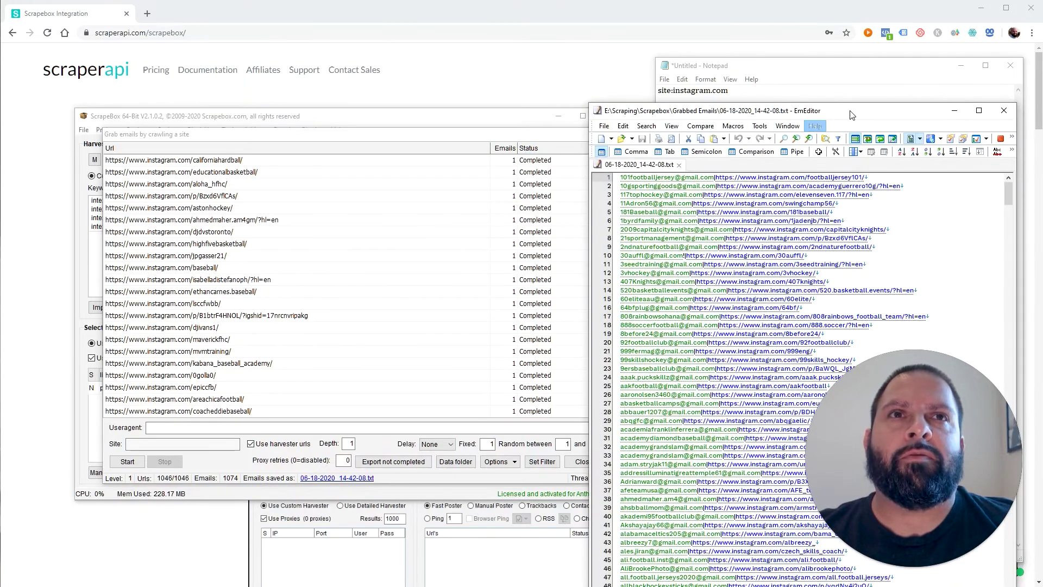
drag(851, 114, 656, 27)
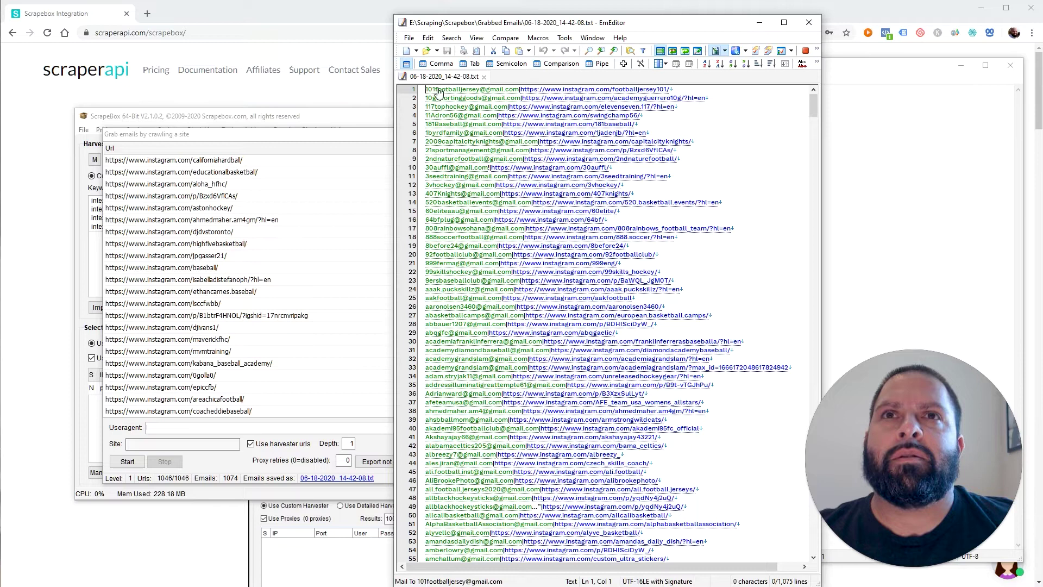
scroll(470, 220, down, 3)
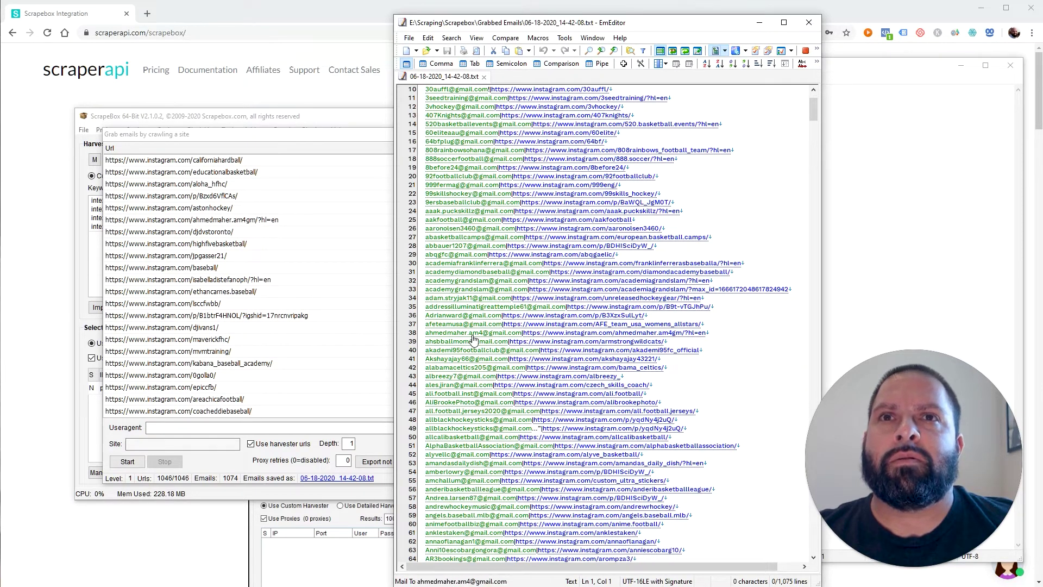
scroll(473, 339, down, 6)
scroll(483, 305, down, 6)
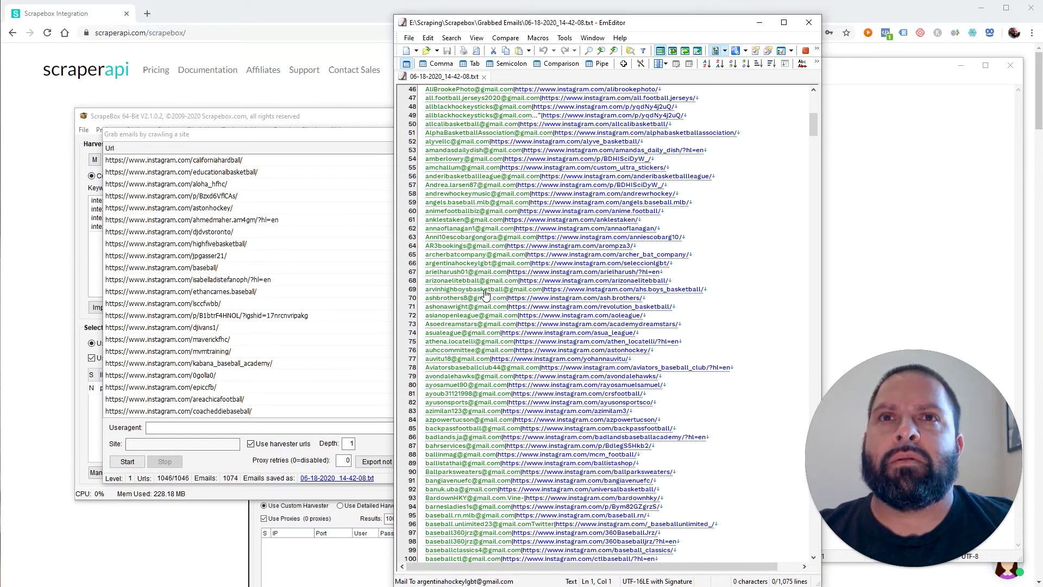
scroll(485, 294, down, 2)
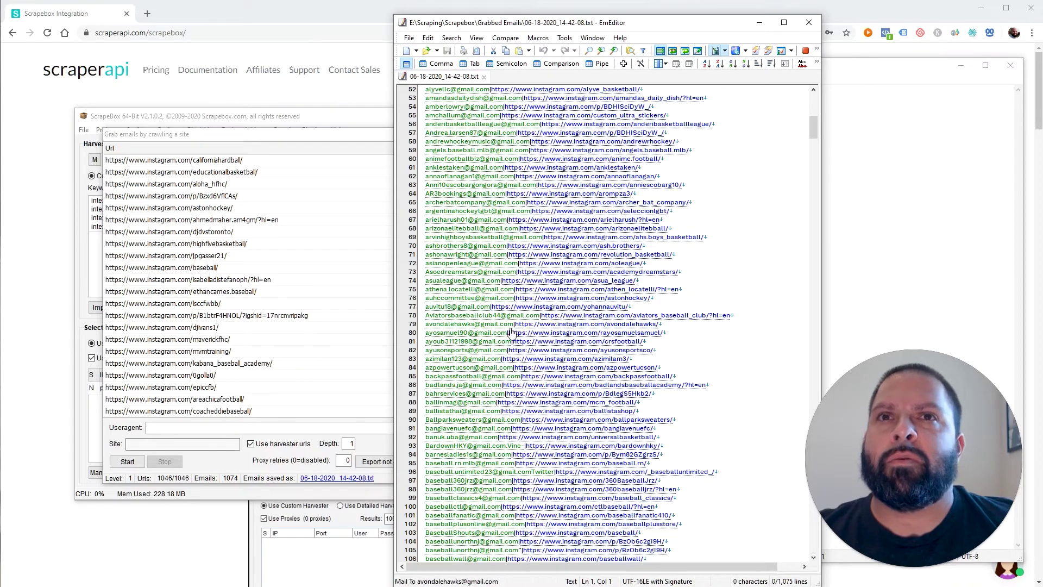
scroll(503, 356, down, 8)
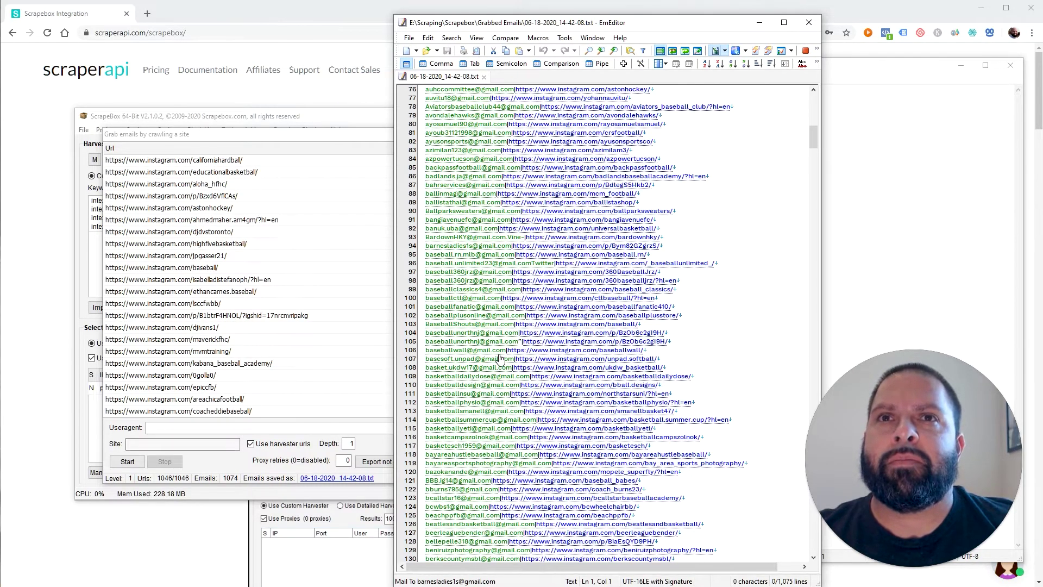
scroll(502, 374, down, 20)
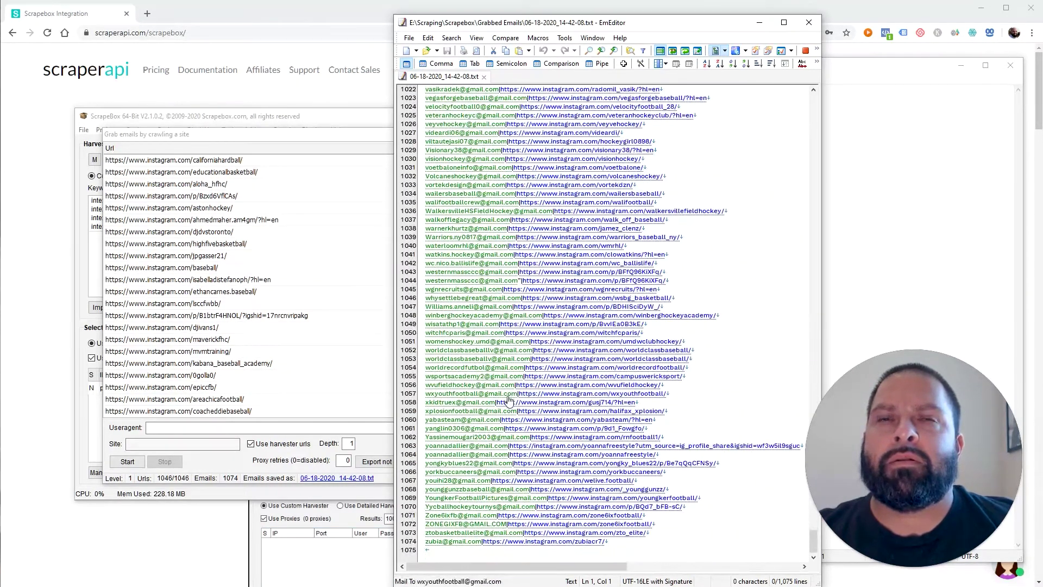
click(806, 23)
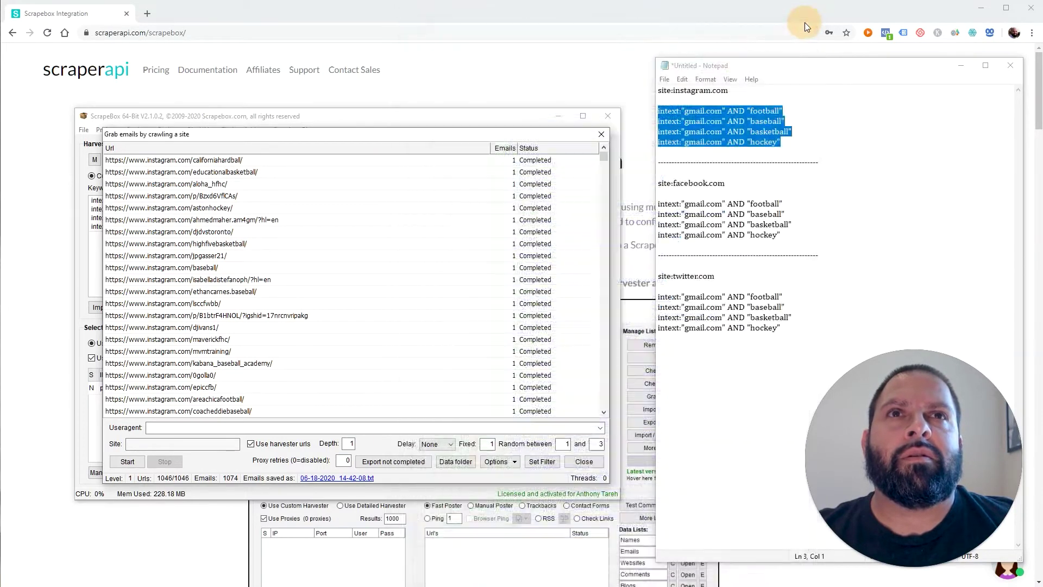
Close the email crawler and replace the footprint with site:facebook.com.
click(585, 461)
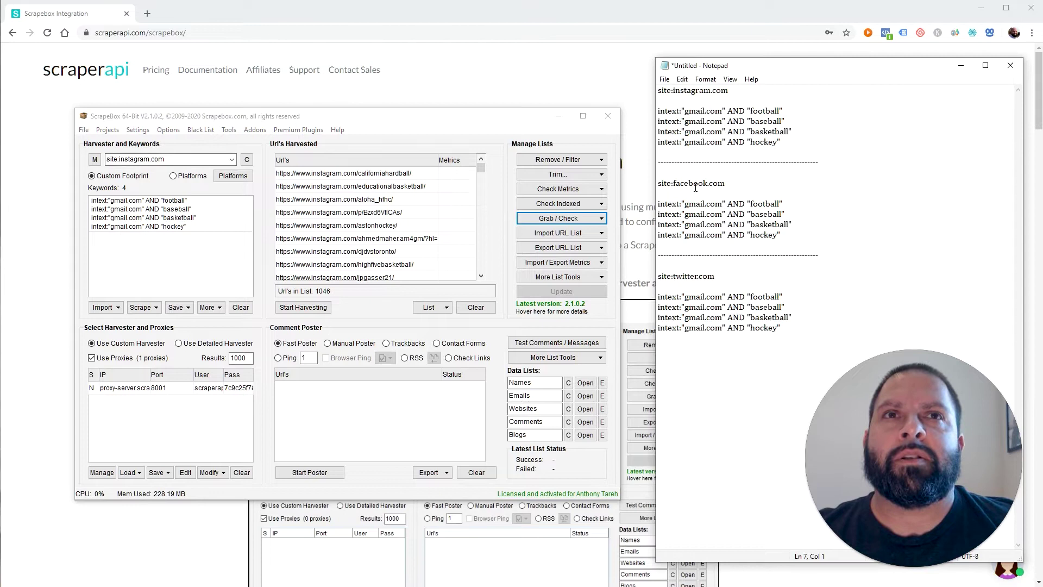
click(666, 194)
drag(727, 184, 652, 185)
key(ctrl+c)
click(168, 158)
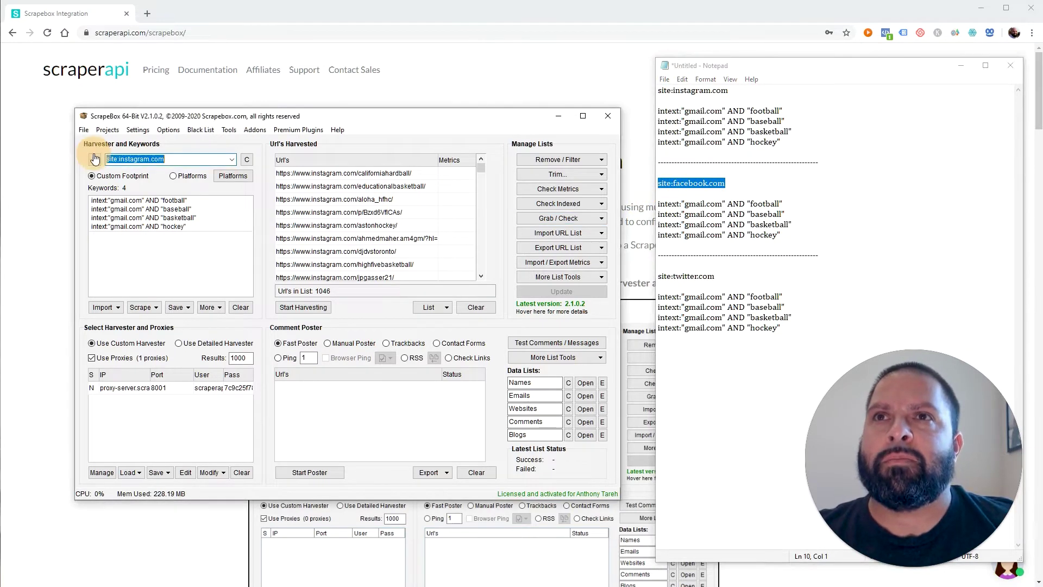
key(ctrl+v)
Replace the keywords with the intext:"gmail.com" football and baseball lines.
click(773, 239)
drag(782, 235, 689, 235)
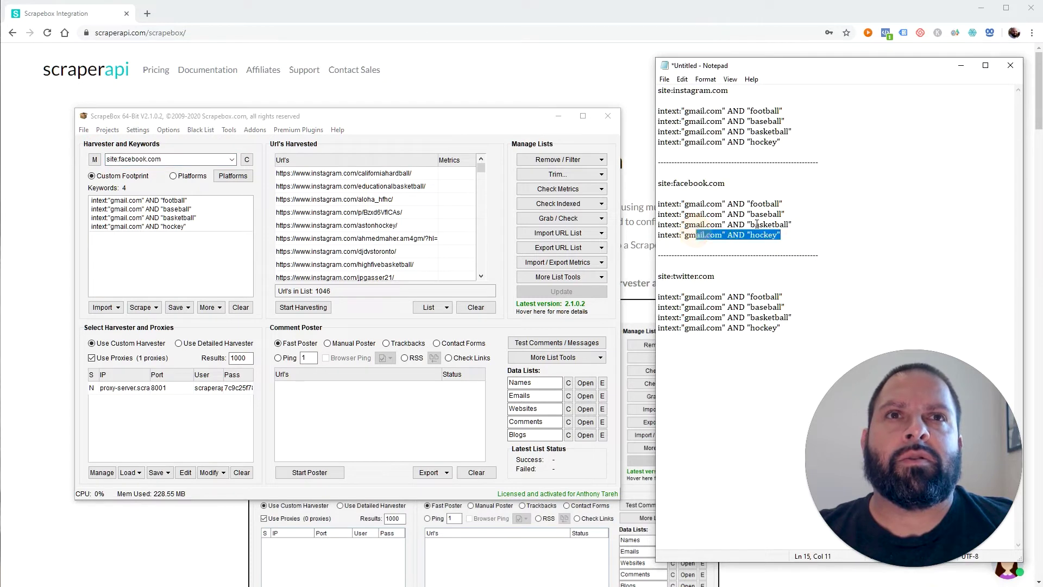
click(792, 226)
drag(785, 214, 650, 202)
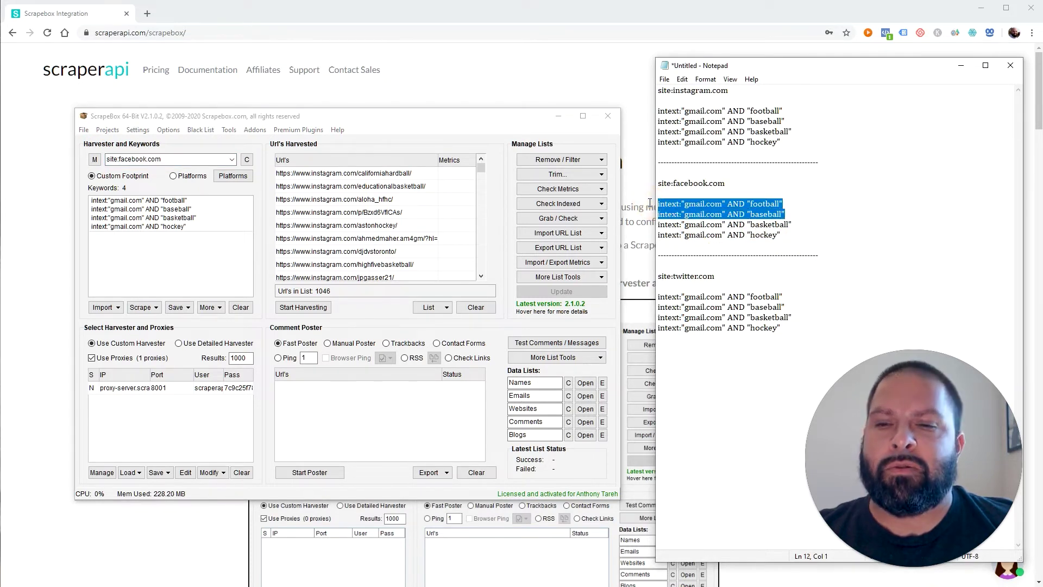
key(ctrl+c)
click(210, 230)
key(ctrl+a)
key(ctrl+v)
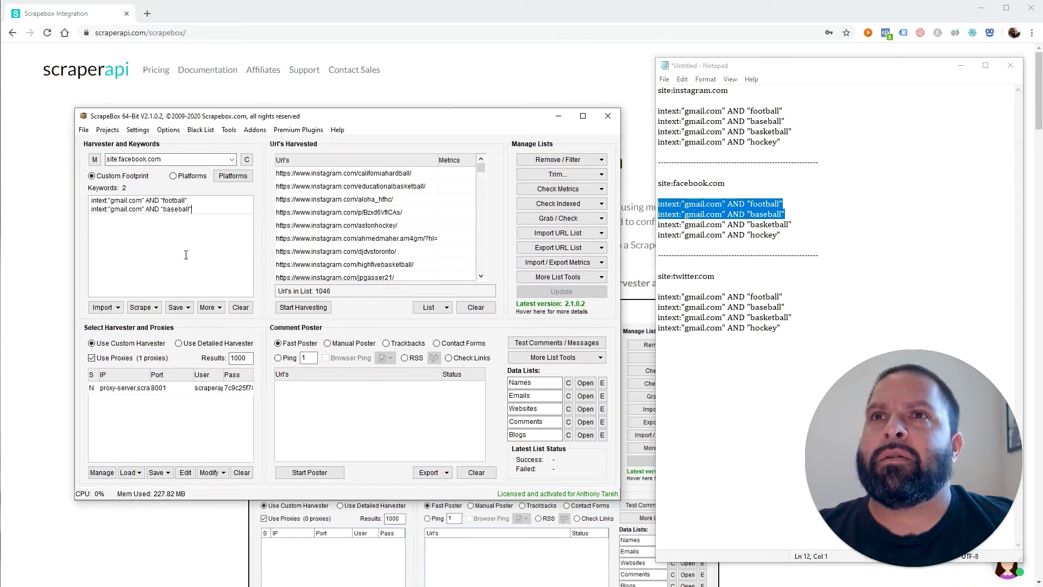
click(138, 130)
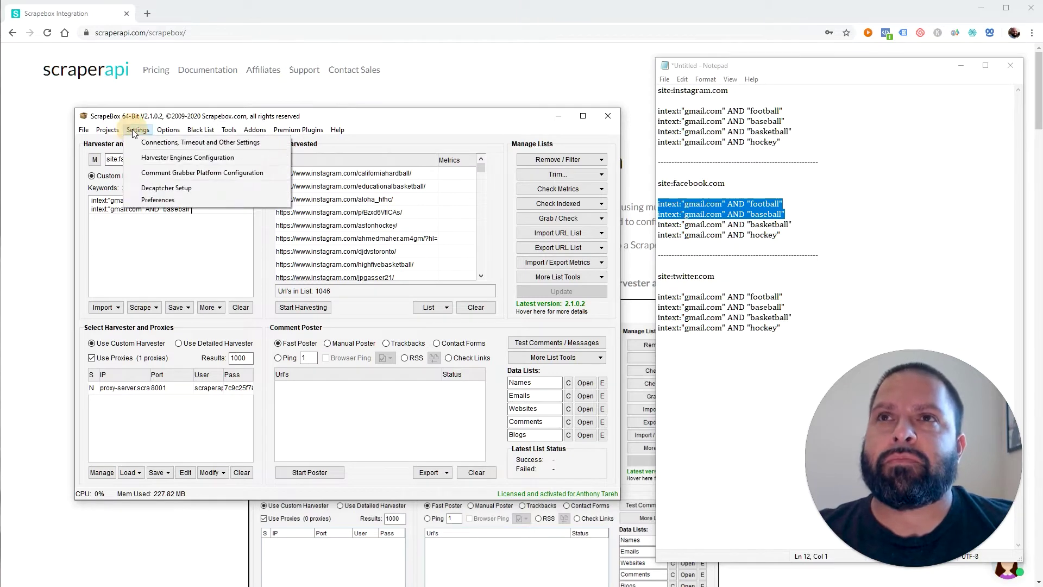
mouse_move(168, 130)
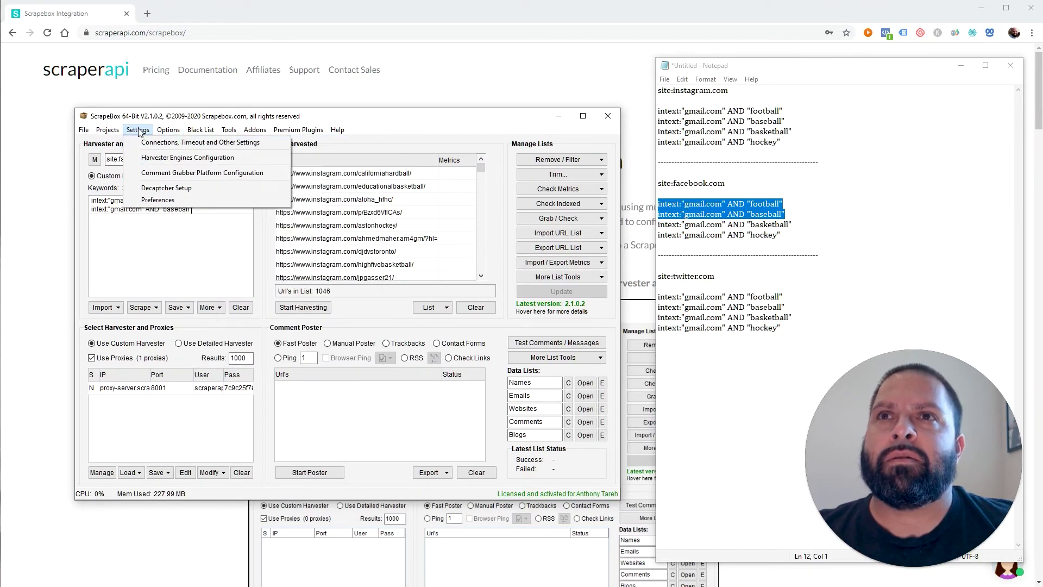
click(155, 139)
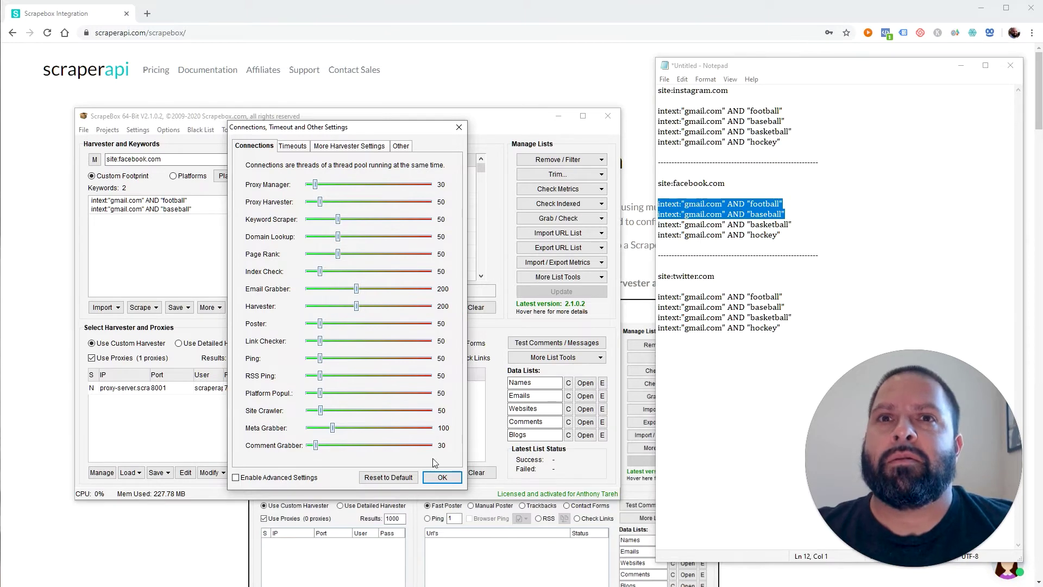
click(442, 477)
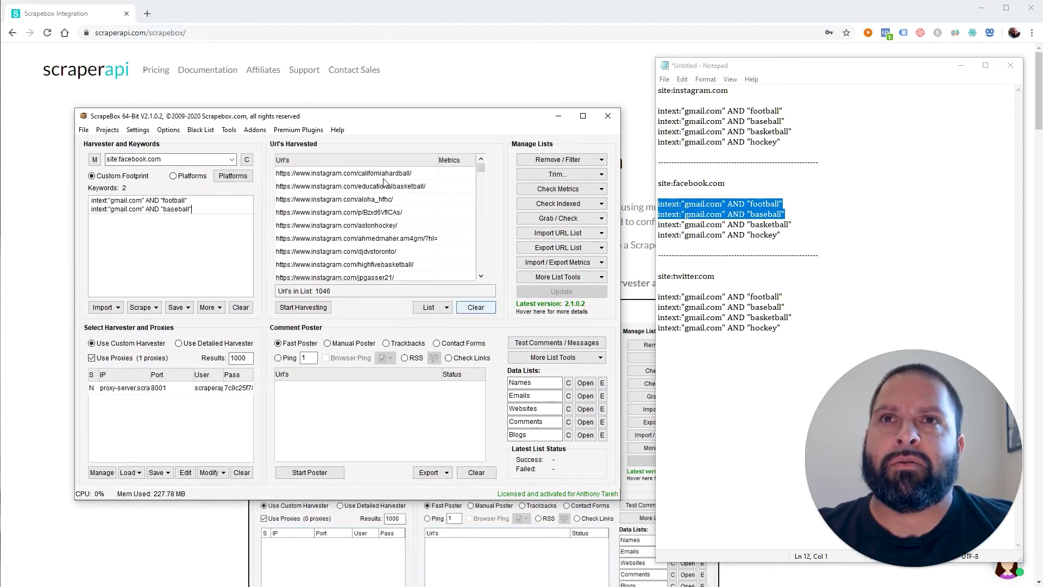
Clear the Instagram URLs and harvest Facebook URLs from Google, yielding 620 results.
click(476, 307)
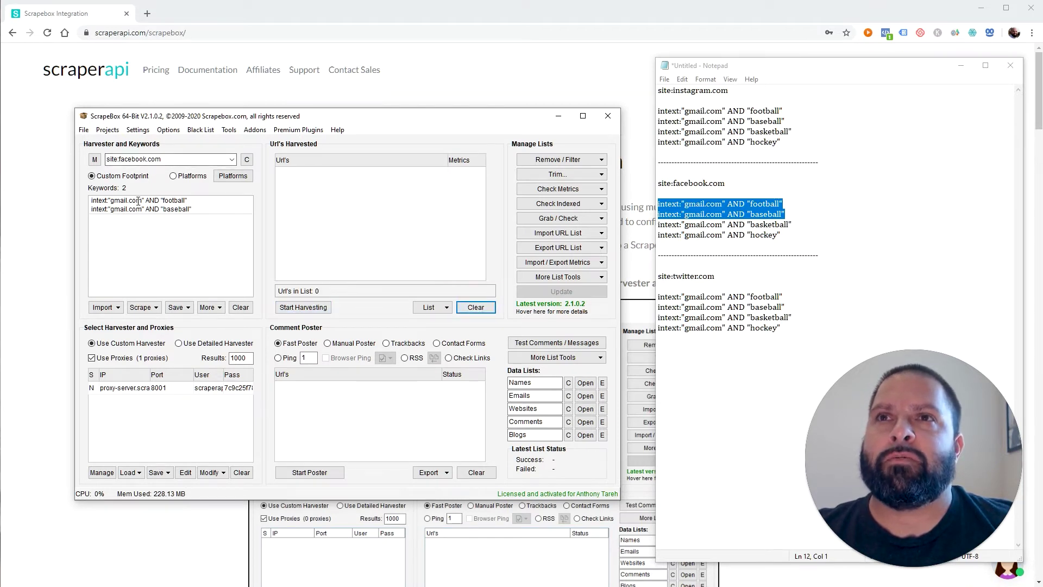
click(299, 307)
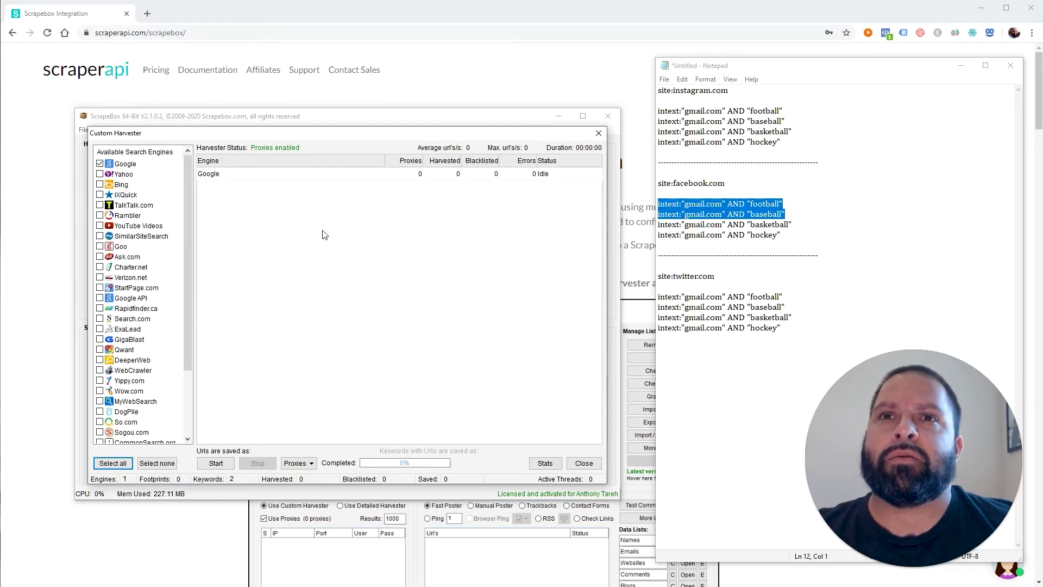
click(215, 462)
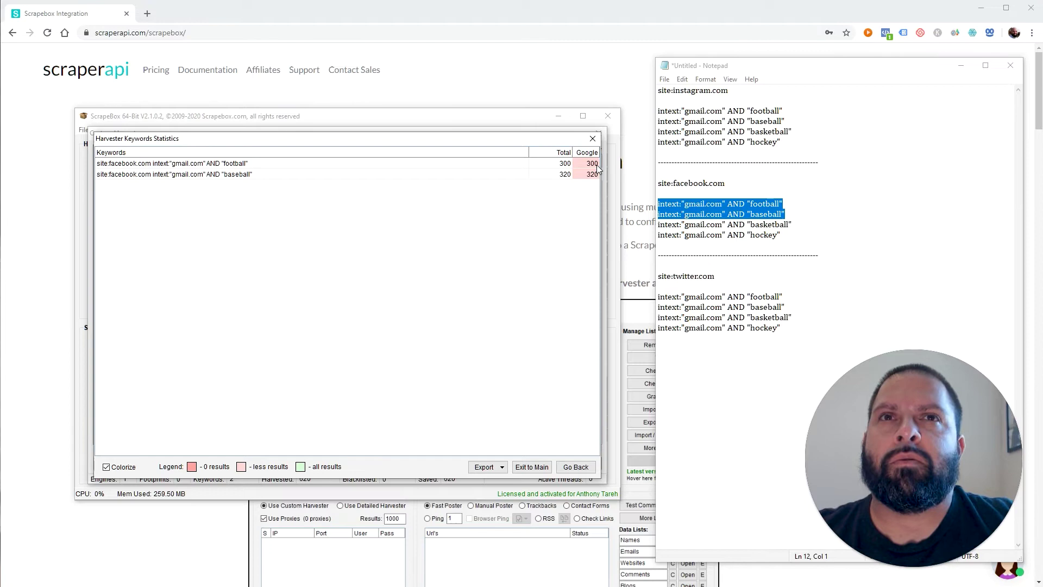
click(577, 468)
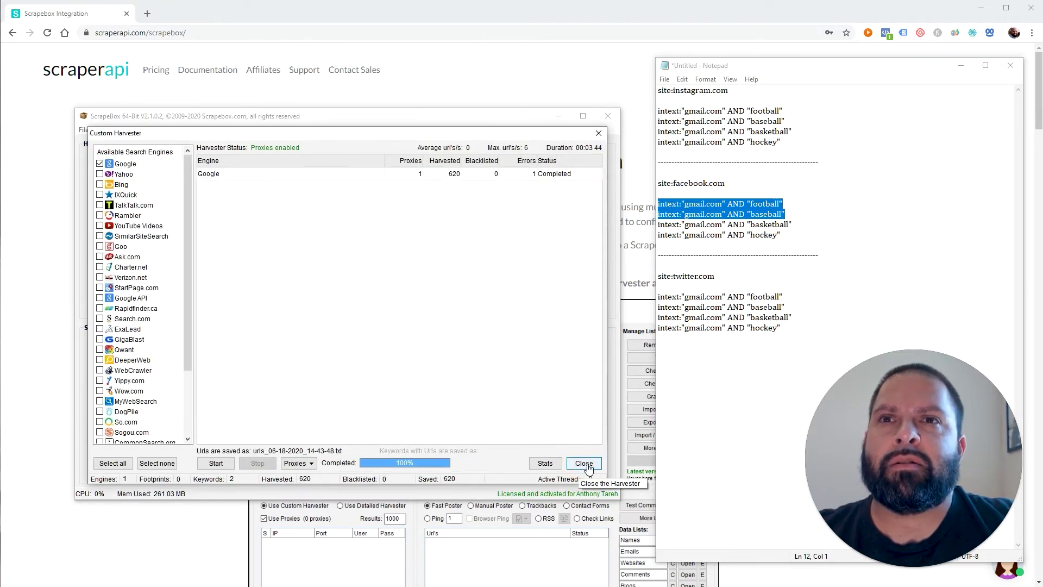
click(584, 463)
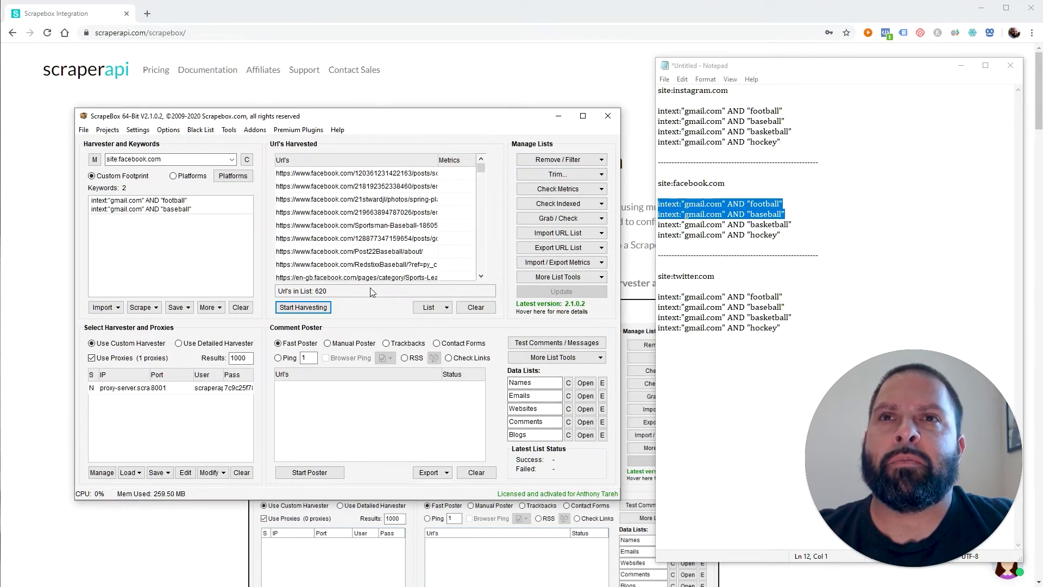
Remove duplicate URLs to leave 617 and bring up Grab emails by Crawling Sites.
click(579, 161)
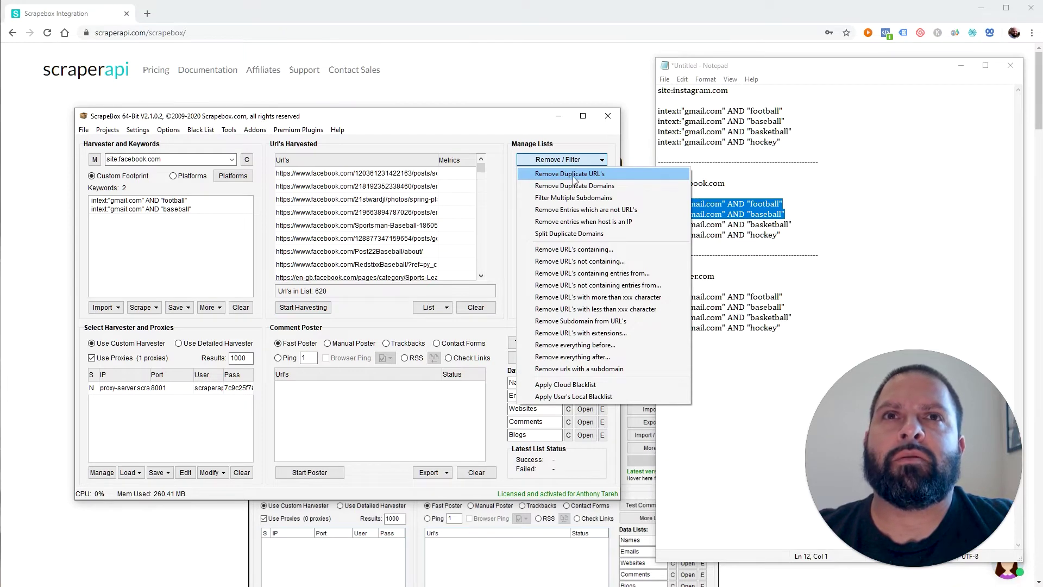
click(574, 174)
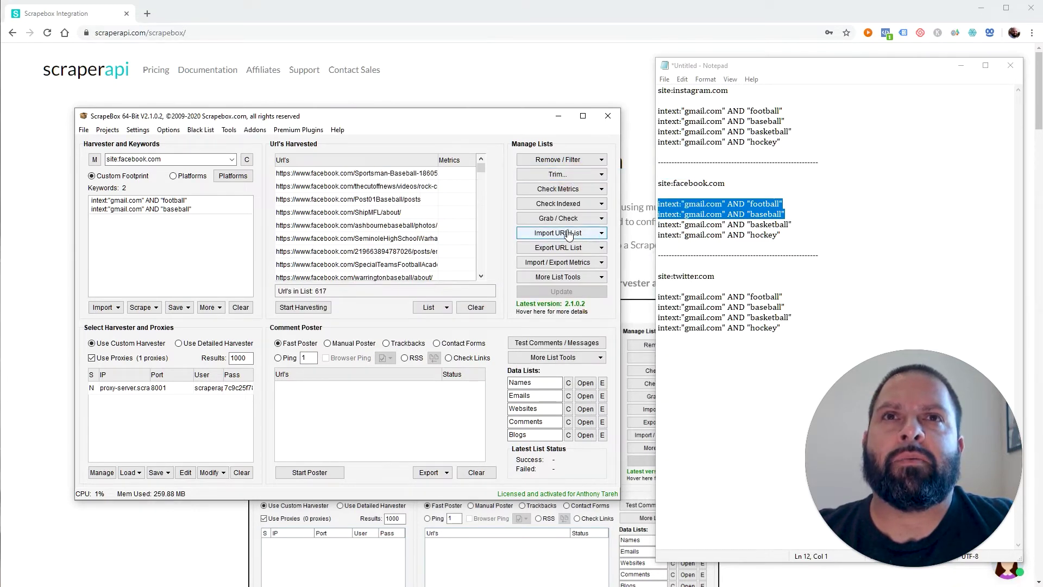
click(590, 220)
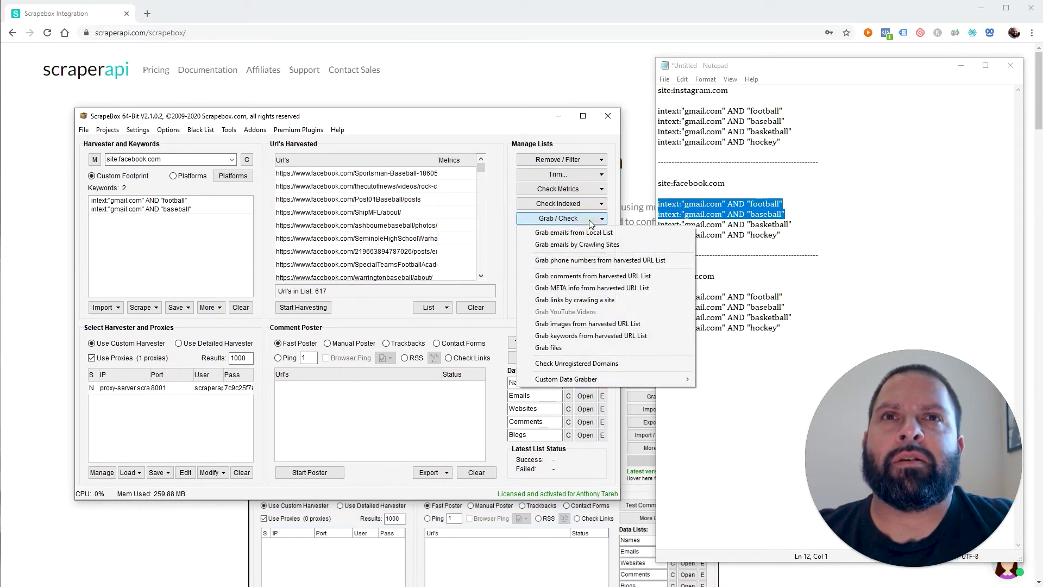
click(572, 246)
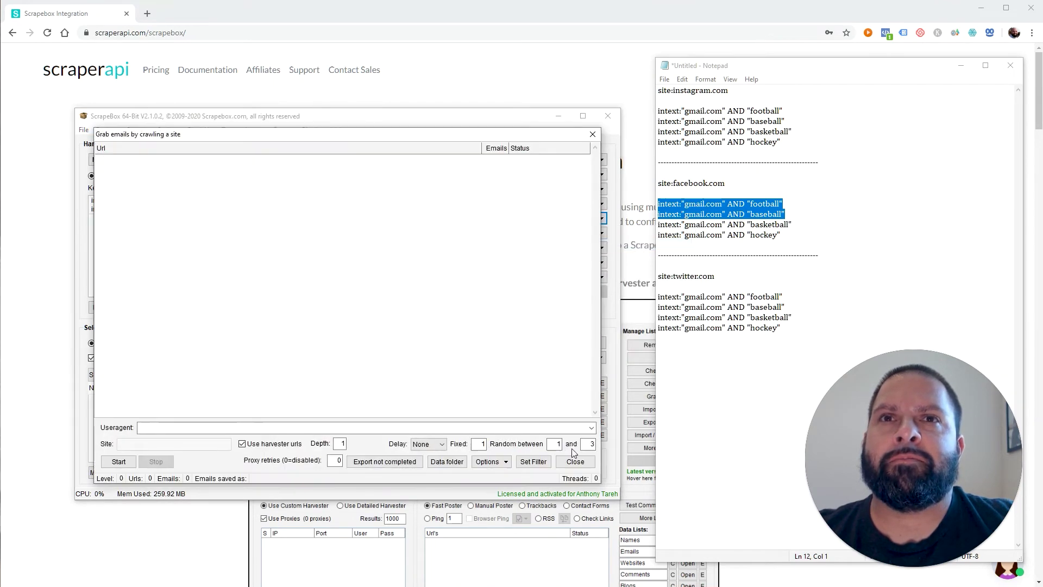
Crawl the 617 Facebook URLs, collecting 760 emails into 06-18-2020_14-50-11.txt, while highlighting the Facebook queries.
click(119, 463)
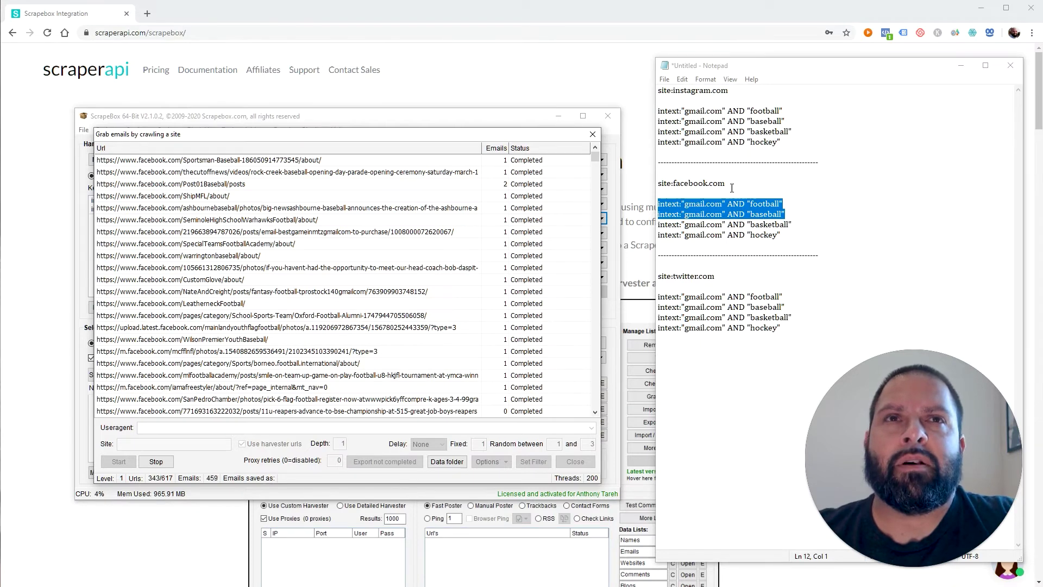
drag(729, 183, 673, 188)
click(673, 194)
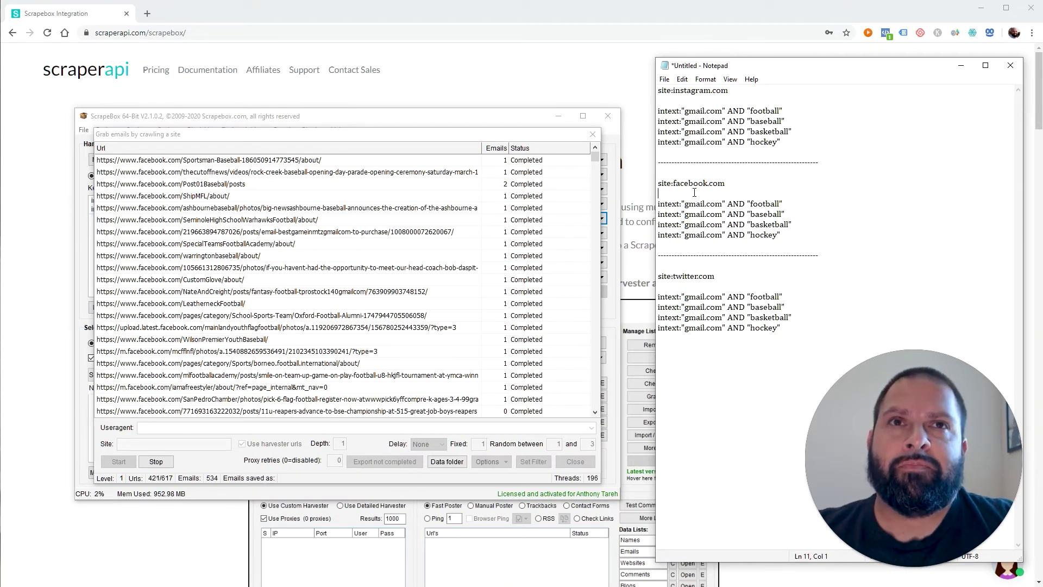
click(702, 183)
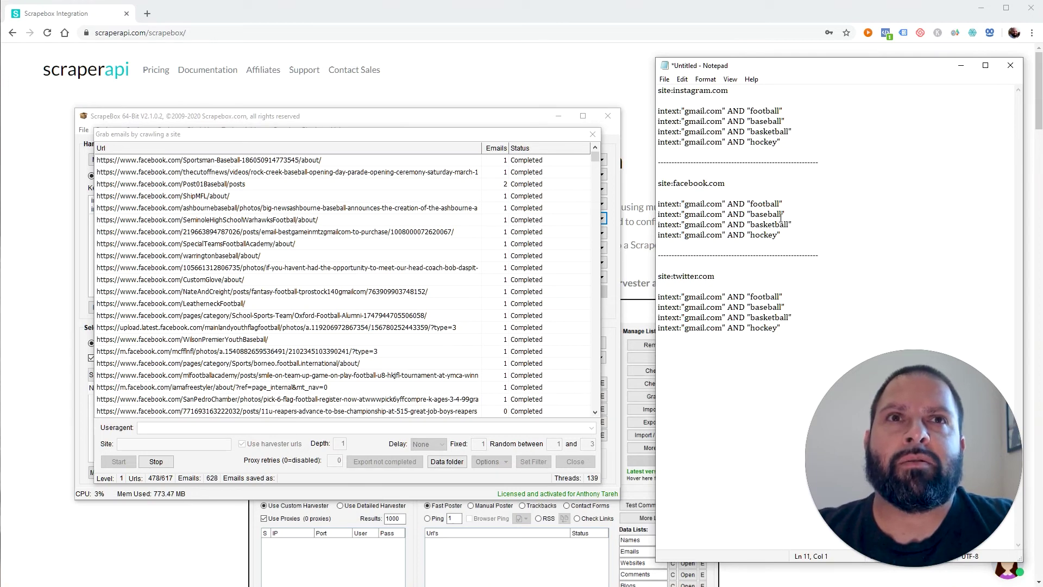
drag(786, 216, 683, 189)
click(683, 189)
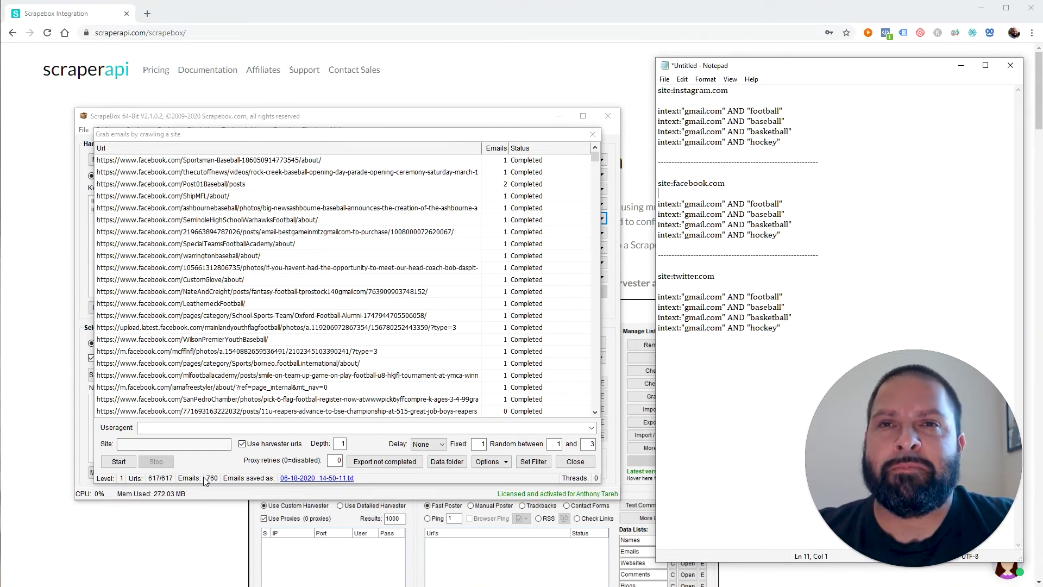
Open the saved 761-line emails file in EmEditor, scroll through it, and close it.
click(301, 479)
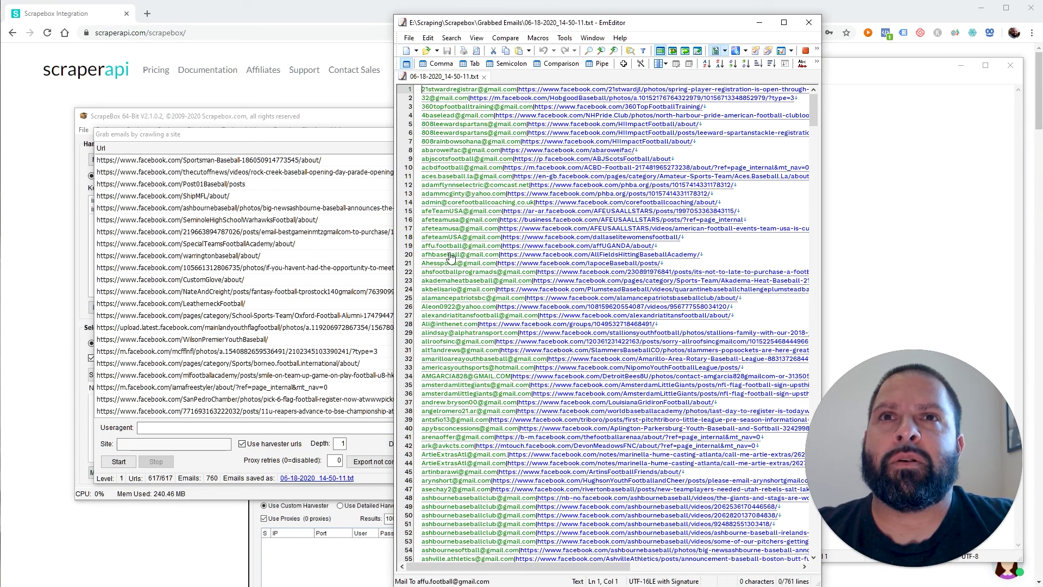
scroll(481, 274, down, 20)
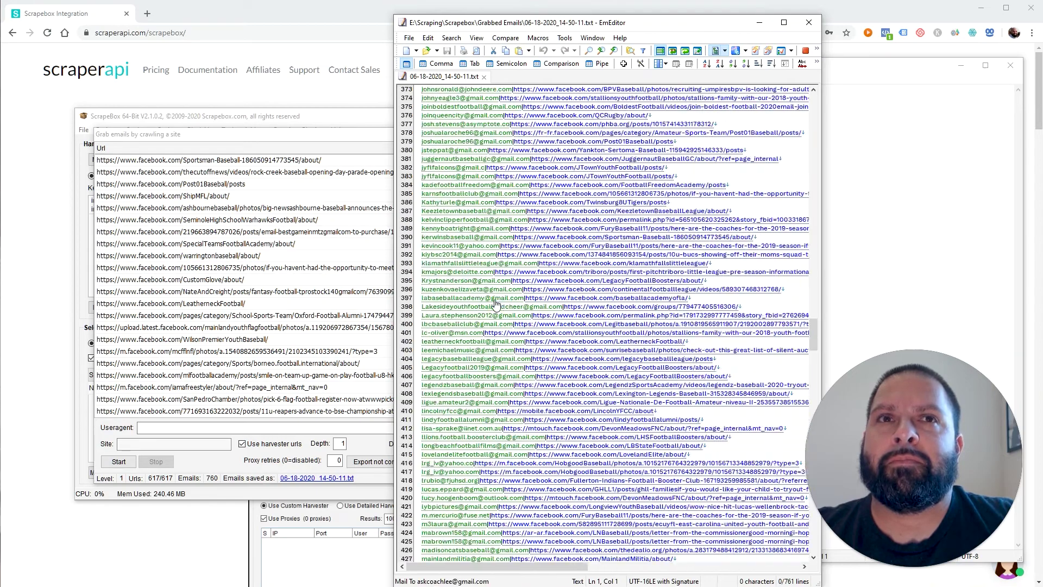
scroll(495, 303, down, 20)
click(804, 26)
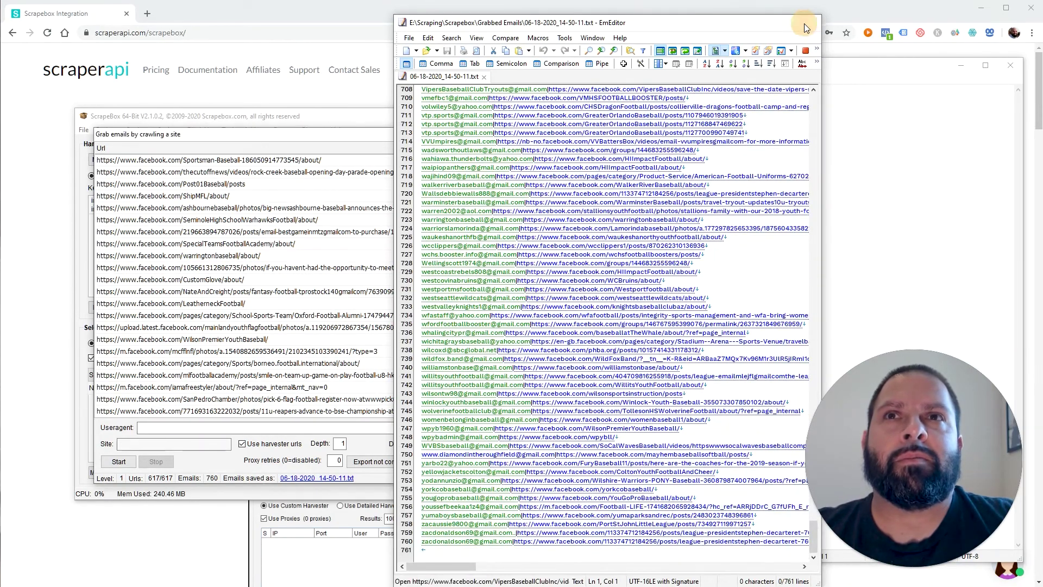
Close the email grabber and replace the site:facebook.com footprint with site:twitter.com.
click(582, 464)
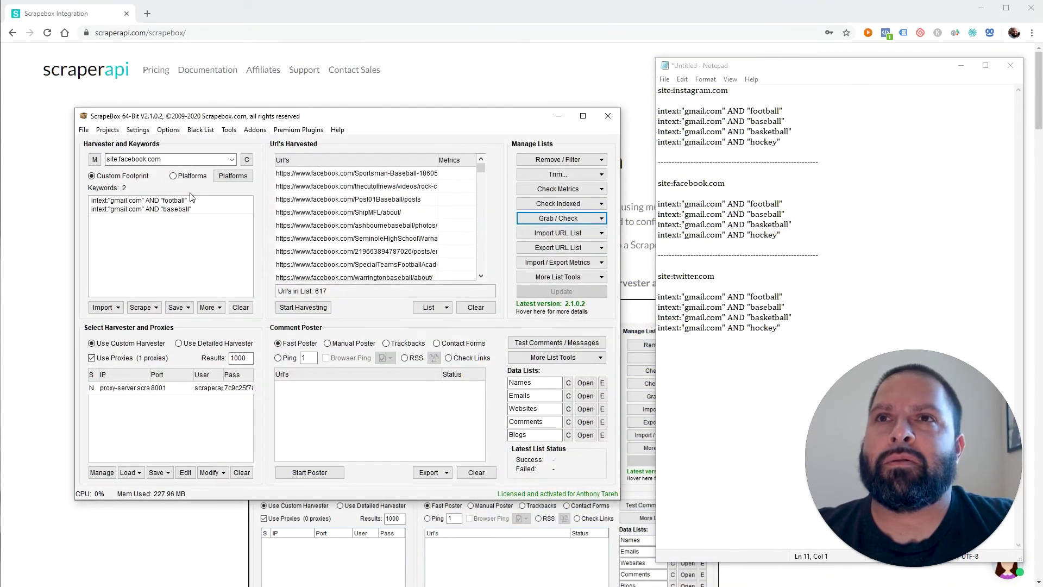
drag(726, 279, 658, 277)
key(ctrl+c)
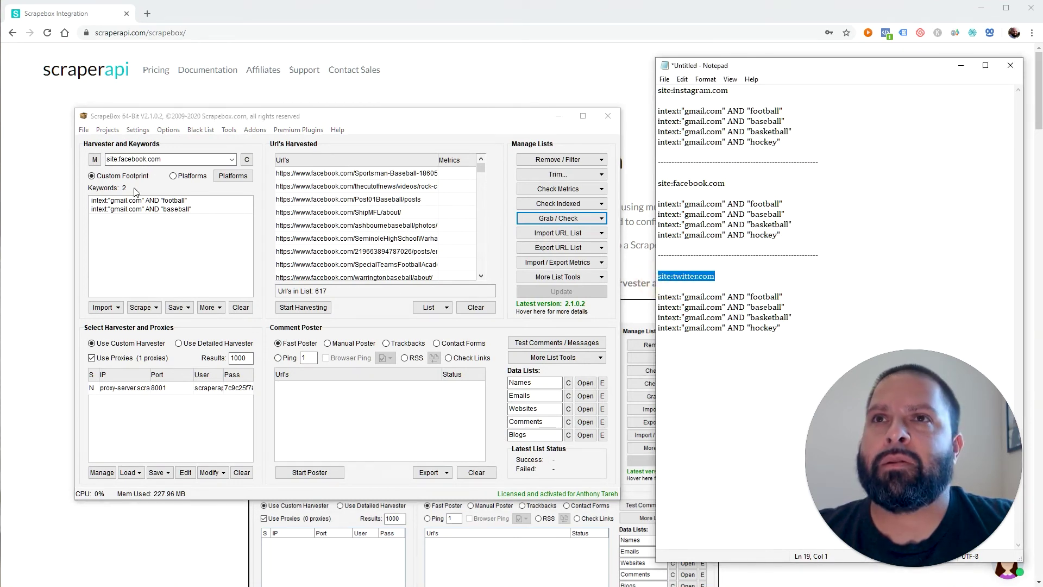
double_click(163, 158)
key(ctrl+v)
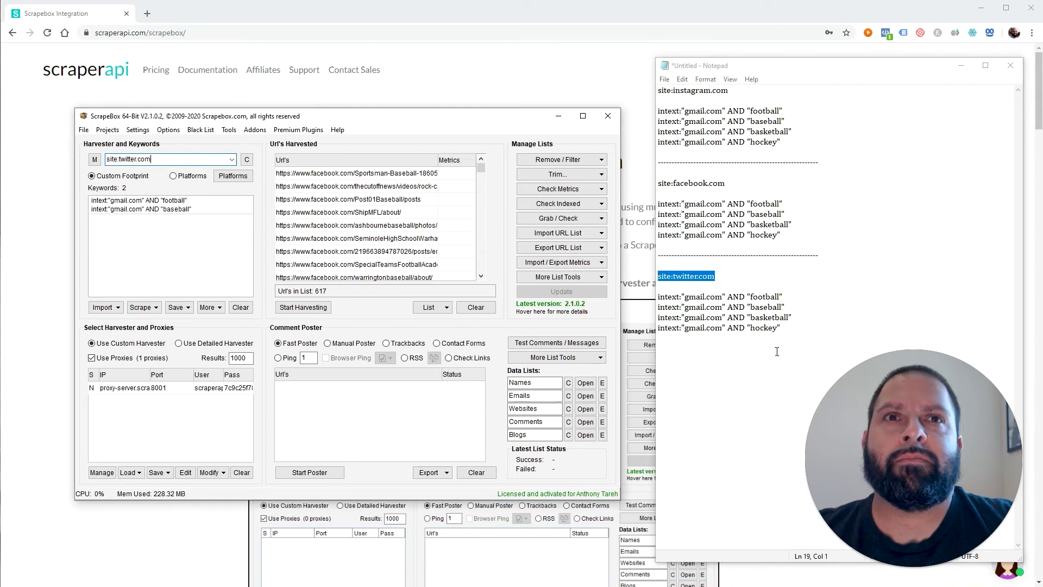
Replace all keywords with the Twitter baseball gmail query and clear the harvested URL list.
click(777, 351)
drag(798, 307, 647, 308)
key(ctrl+c)
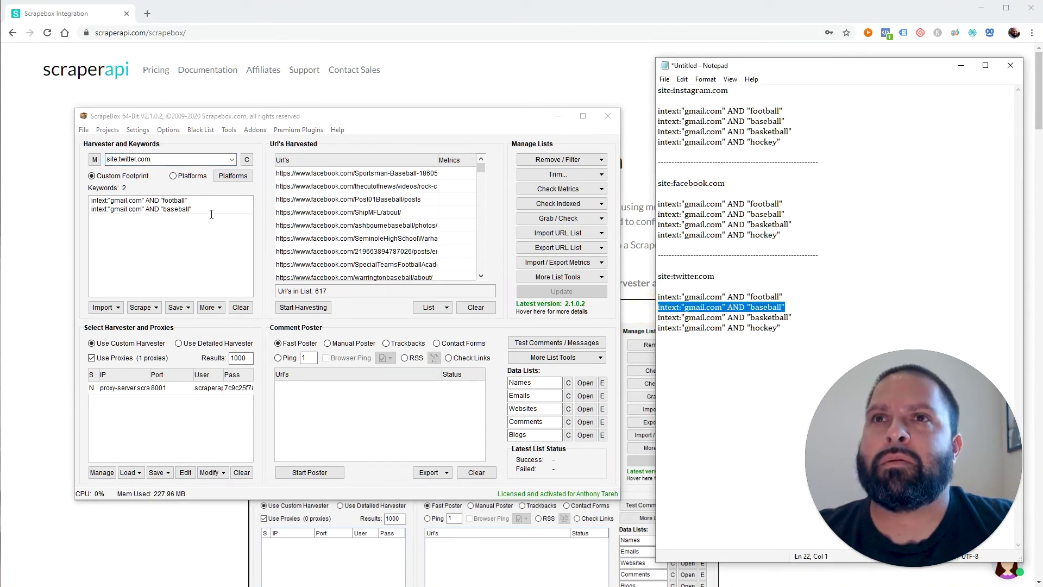
click(212, 214)
key(ctrl+a)
key(ctrl+v)
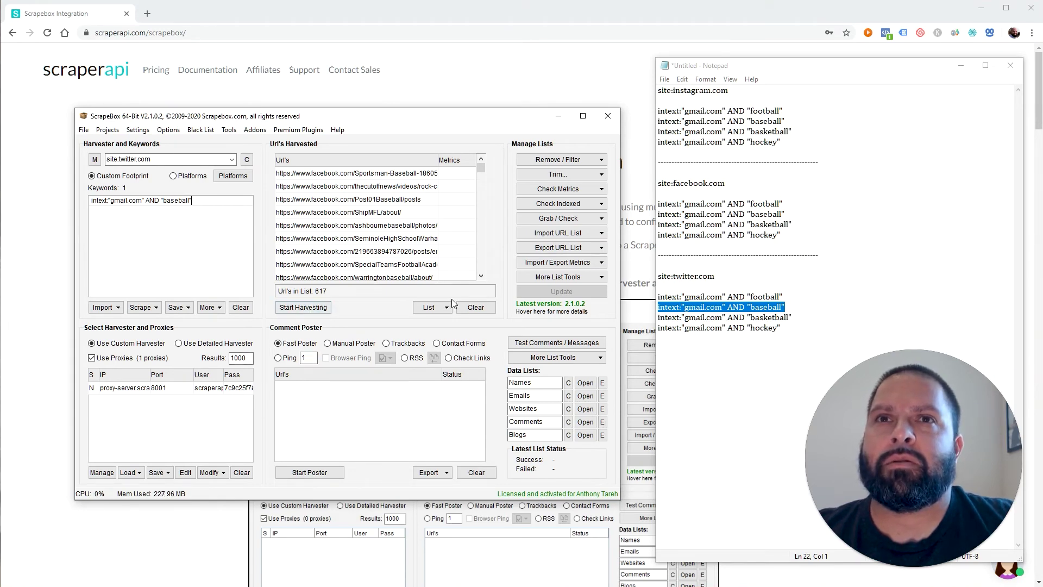
click(474, 307)
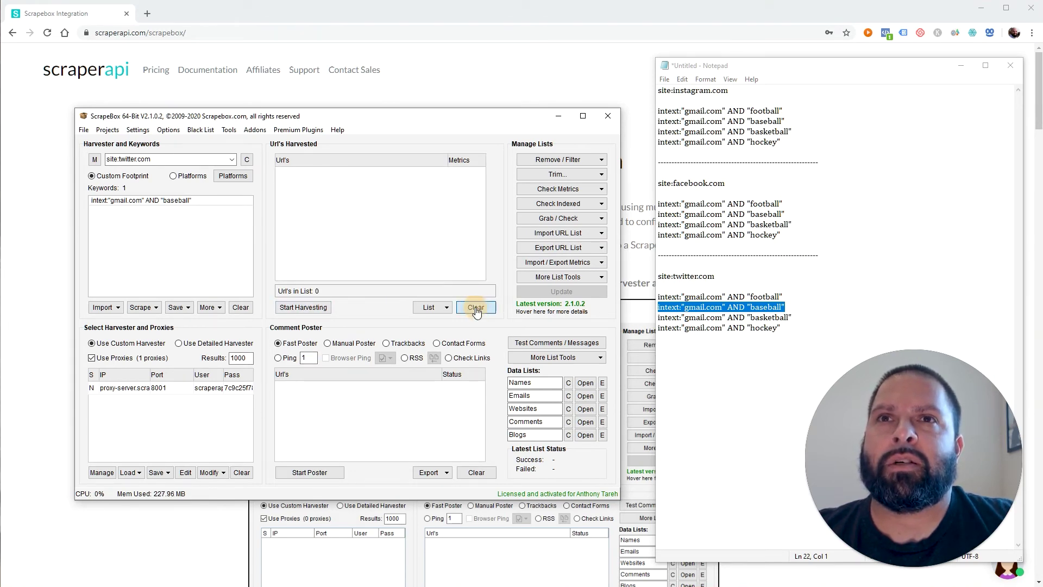
Harvest Google for the baseball gmail keyword (299 Twitter URLs), then remove duplicate URLs down to 298.
click(307, 308)
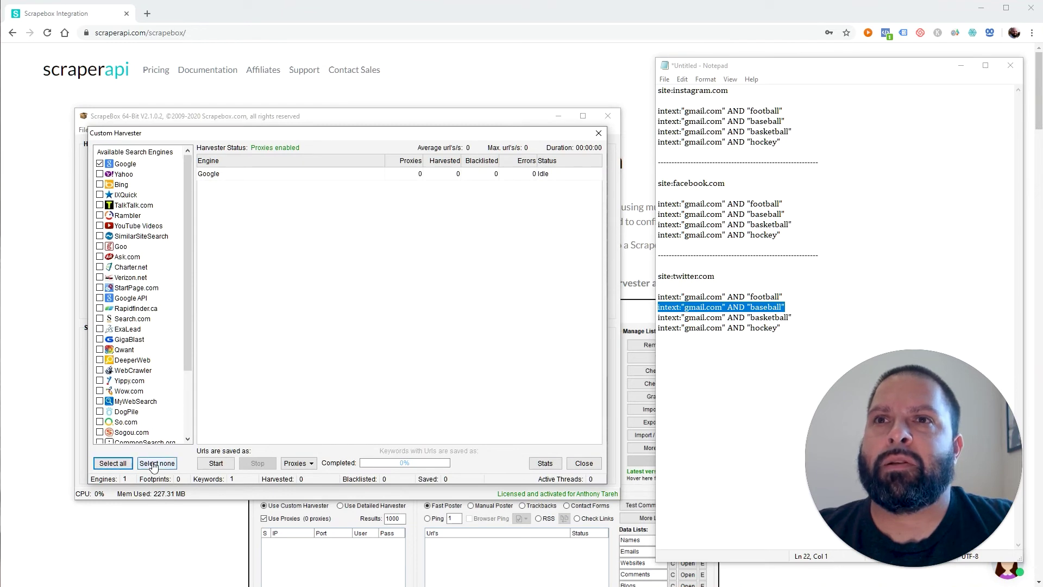
click(216, 463)
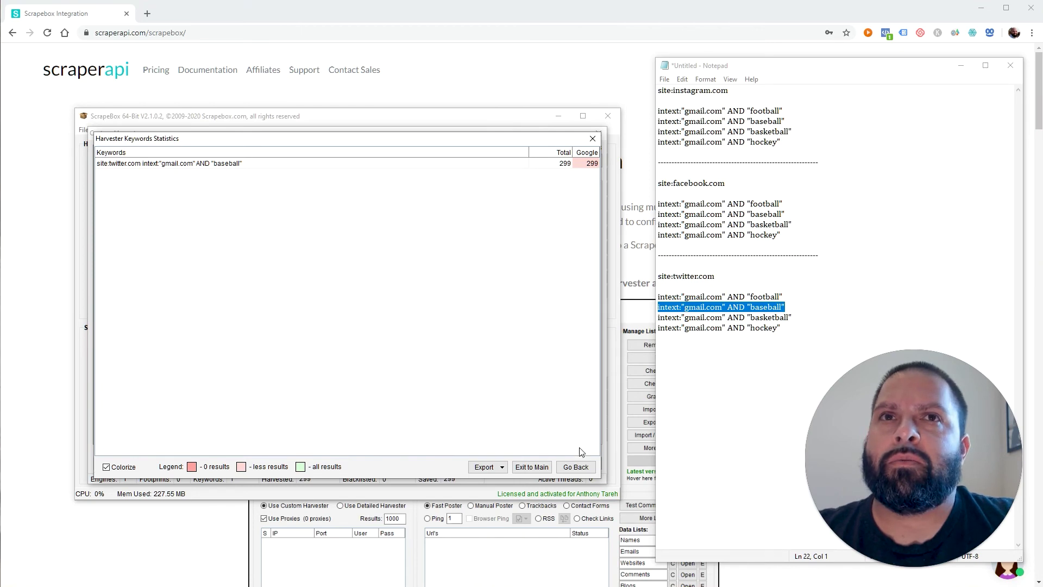
click(576, 468)
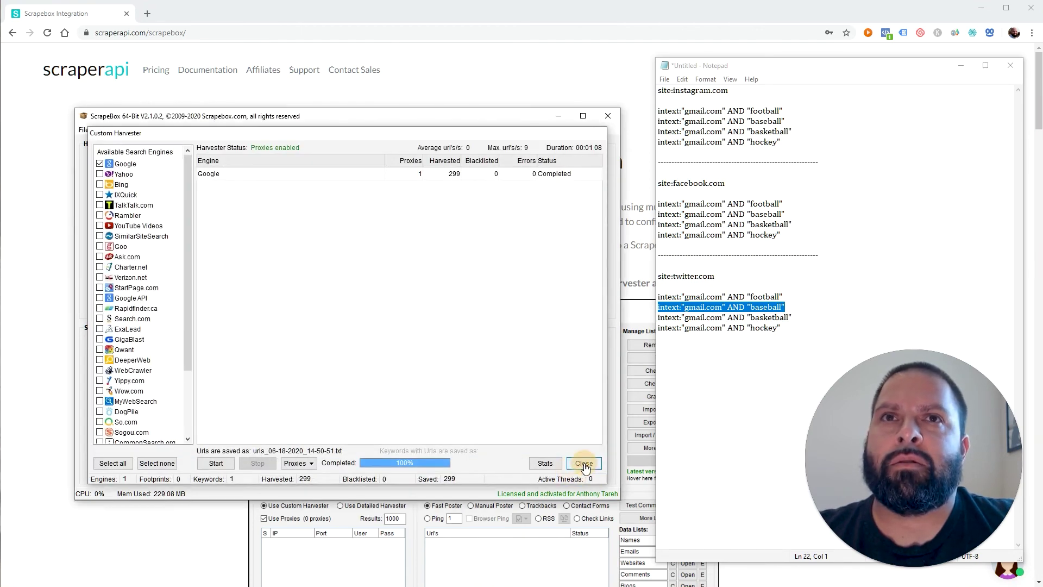
click(583, 462)
click(565, 160)
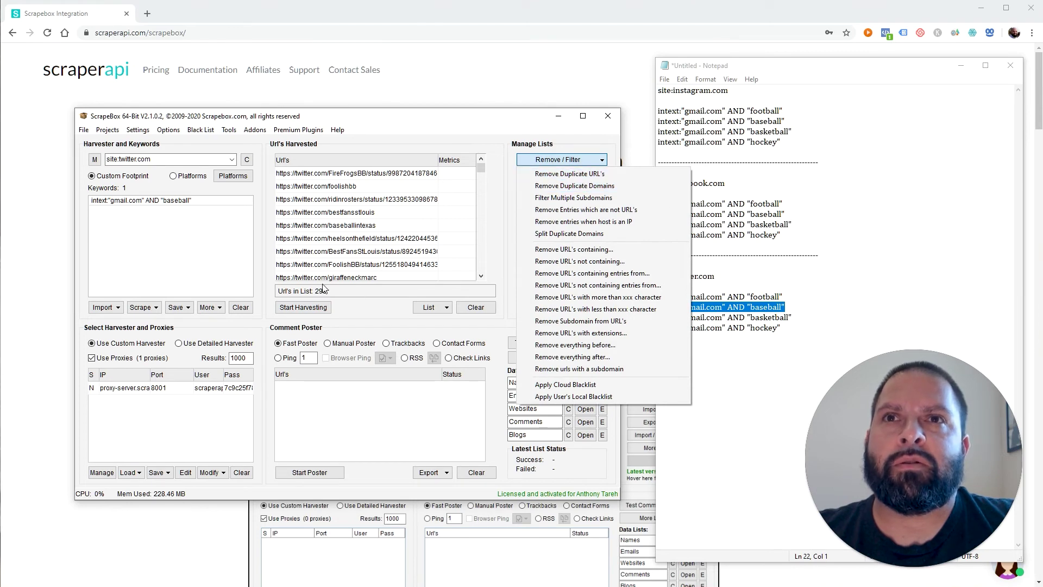
click(600, 174)
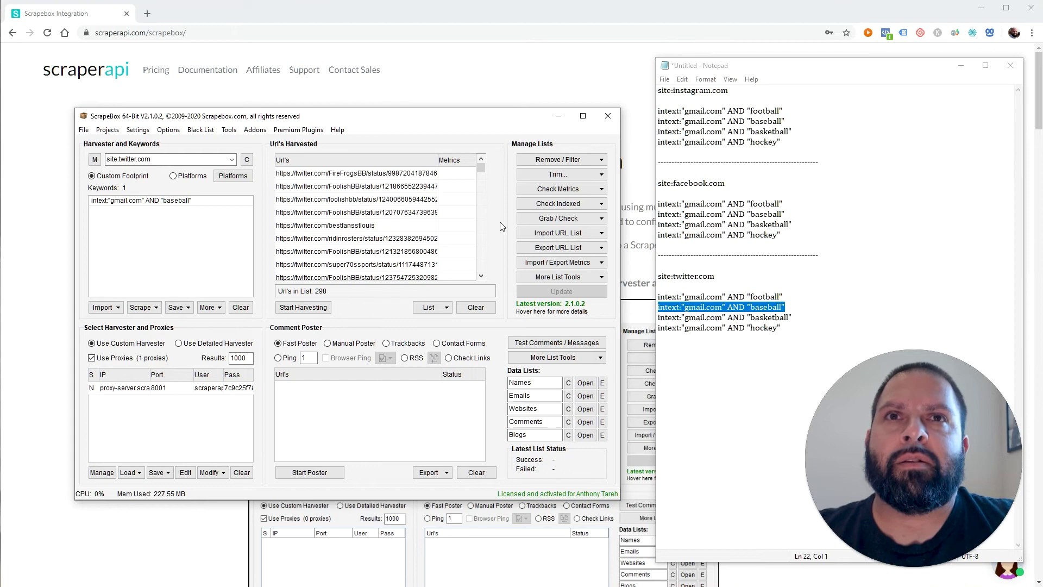
Crawl all 298 Twitter URLs for emails, which finds none, then close the email grabber.
click(552, 218)
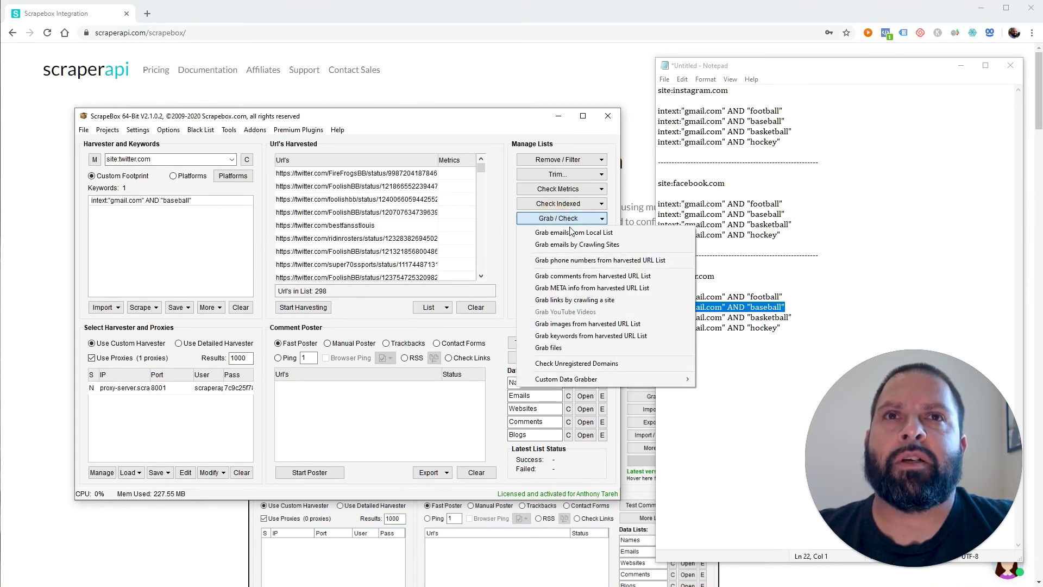
click(584, 244)
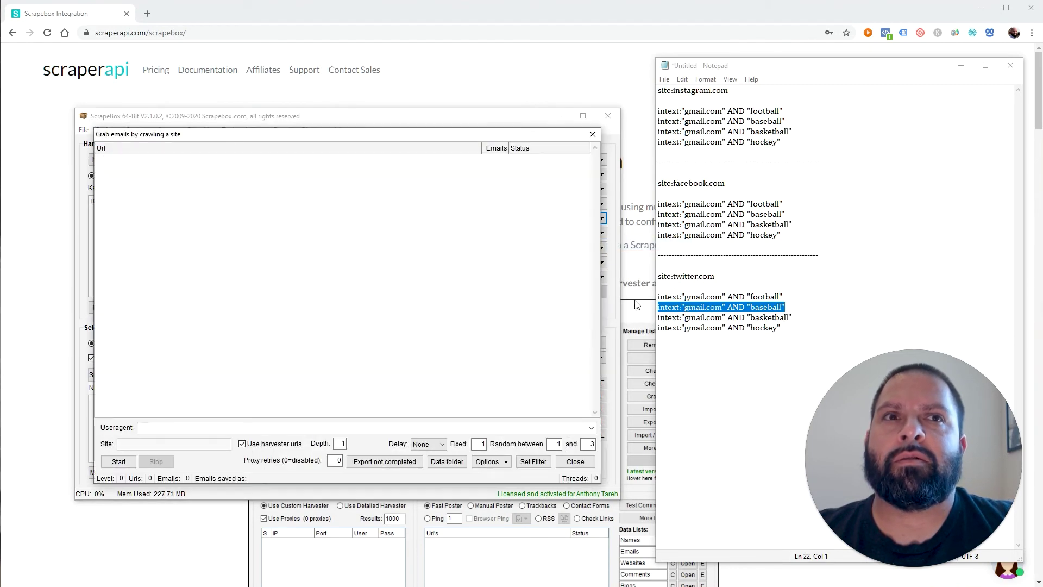
click(120, 461)
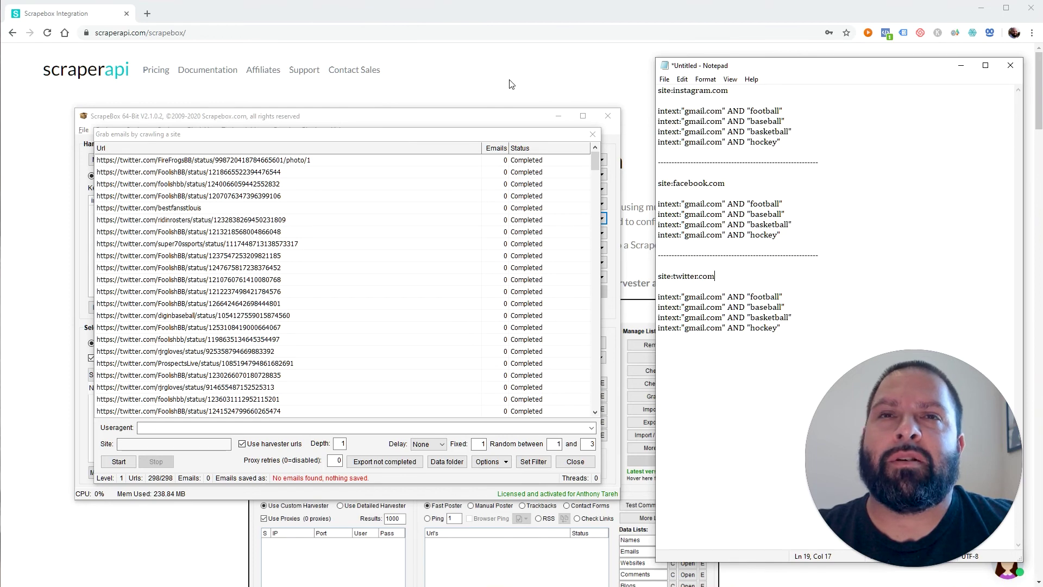
click(584, 466)
click(575, 462)
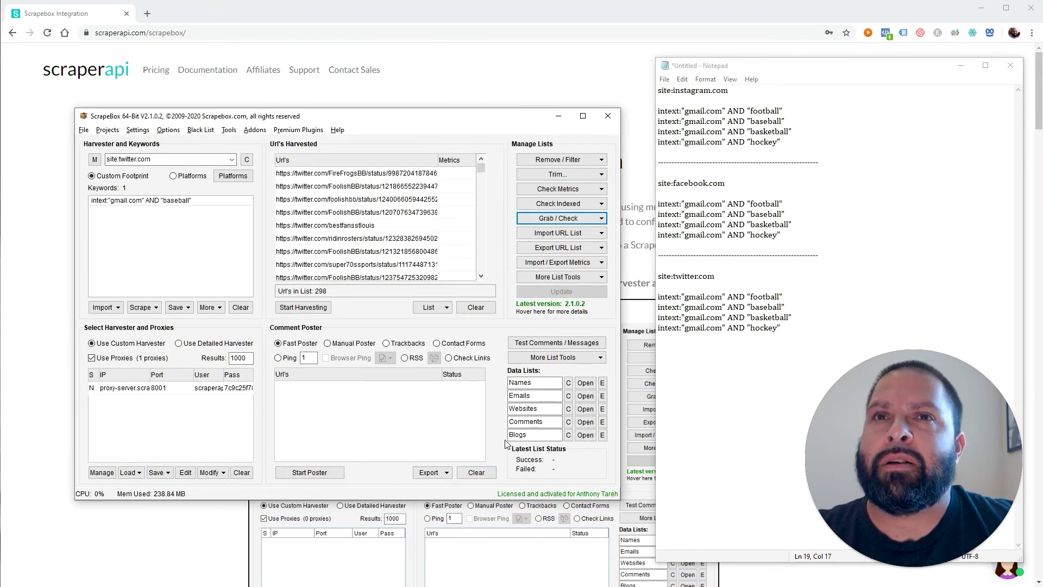